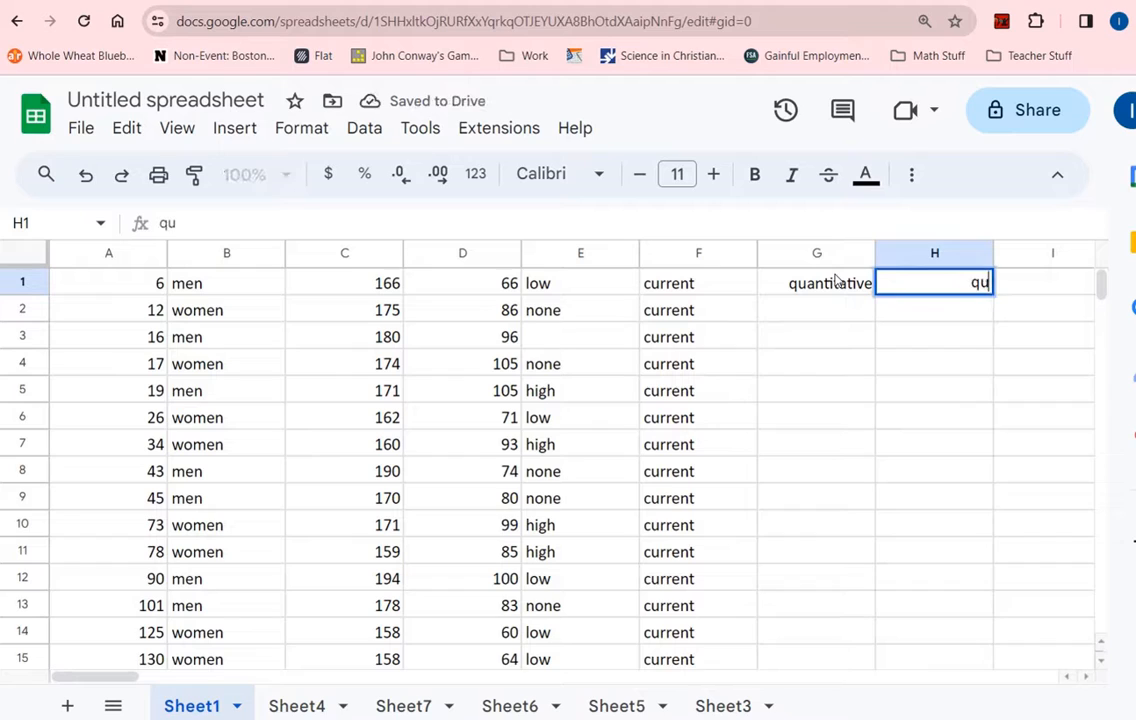
- Confirm 'qualitative' as the H1 heading and move to G2 below 'quantitative'
key("Return")
key("Left")
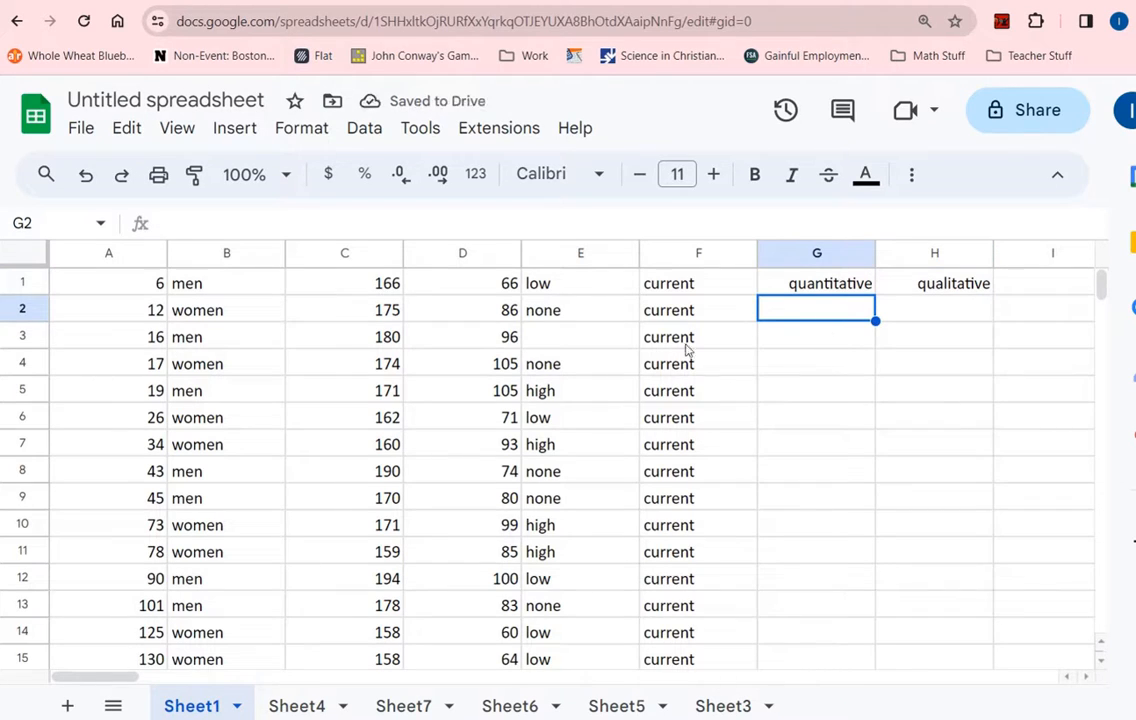
left_click_drag(437, 275, 462, 613)
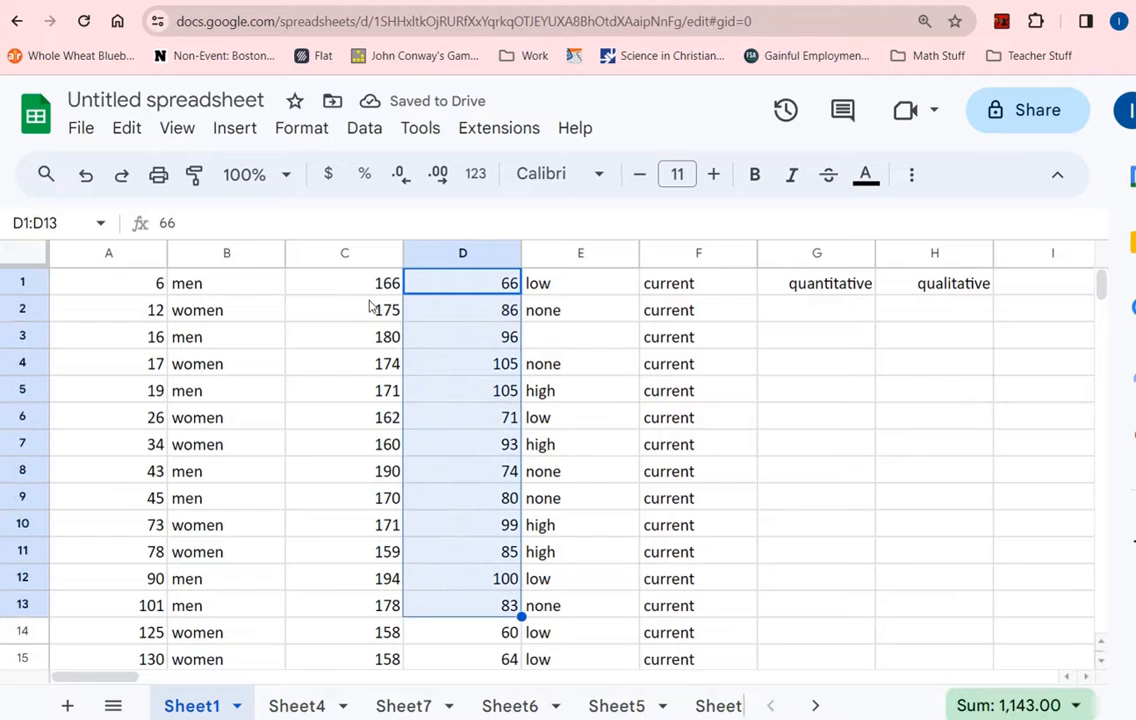
left_click_drag(352, 285, 337, 619)
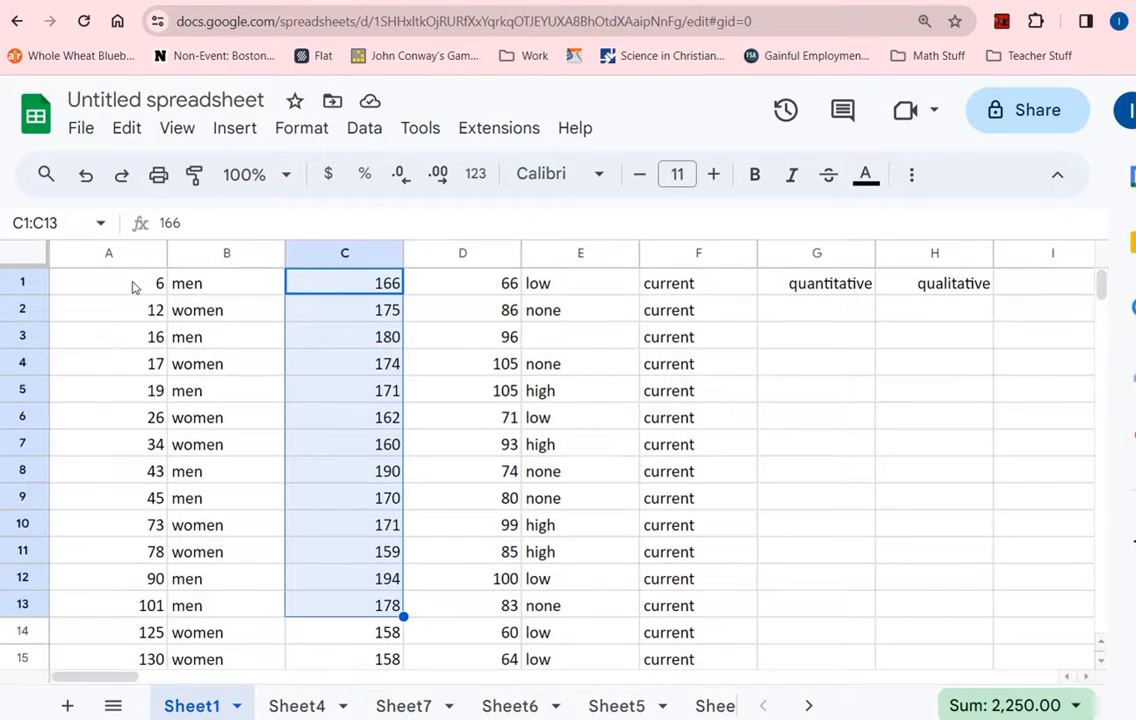
left_click_drag(132, 284, 130, 650)
scroll(129, 557, "down", 4)
scroll(122, 548, "down", 3)
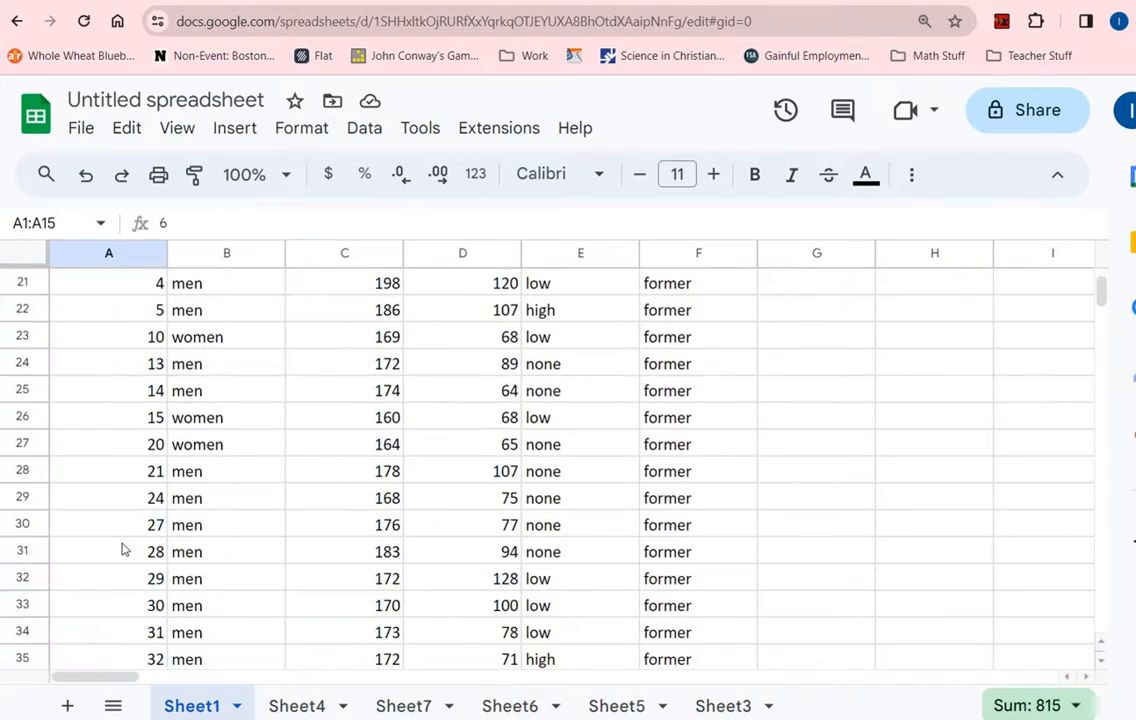
scroll(122, 548, "up", 5)
scroll(123, 549, "down", 1)
scroll(124, 545, "down", 1)
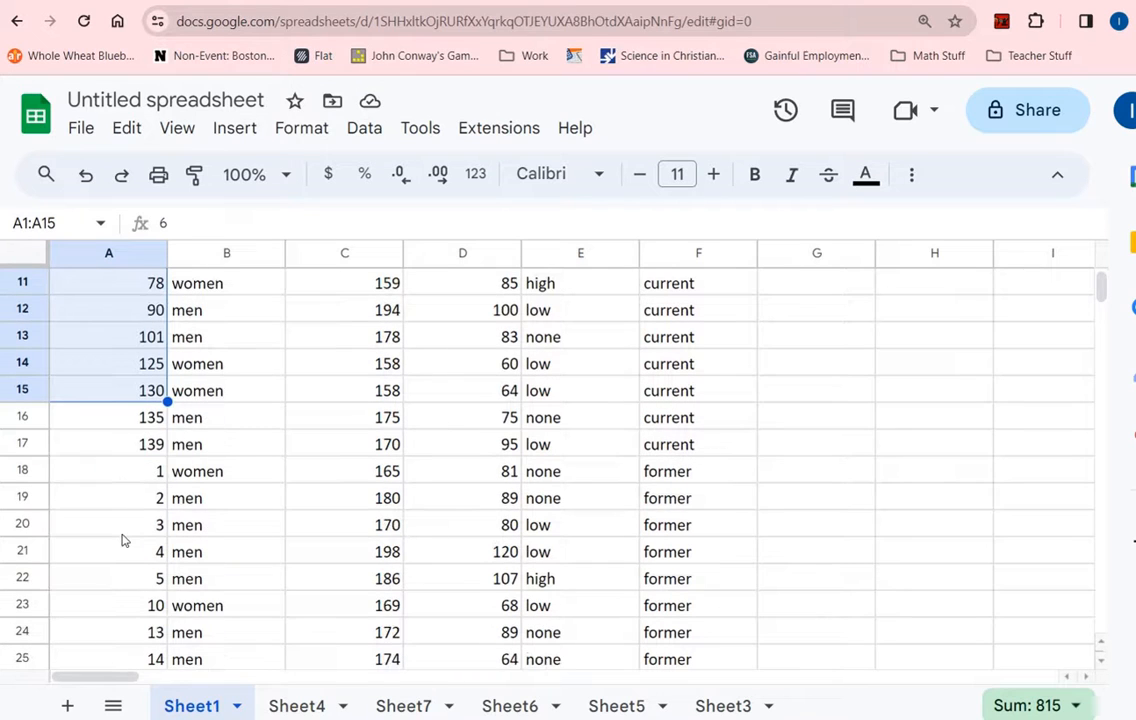
left_click(149, 474)
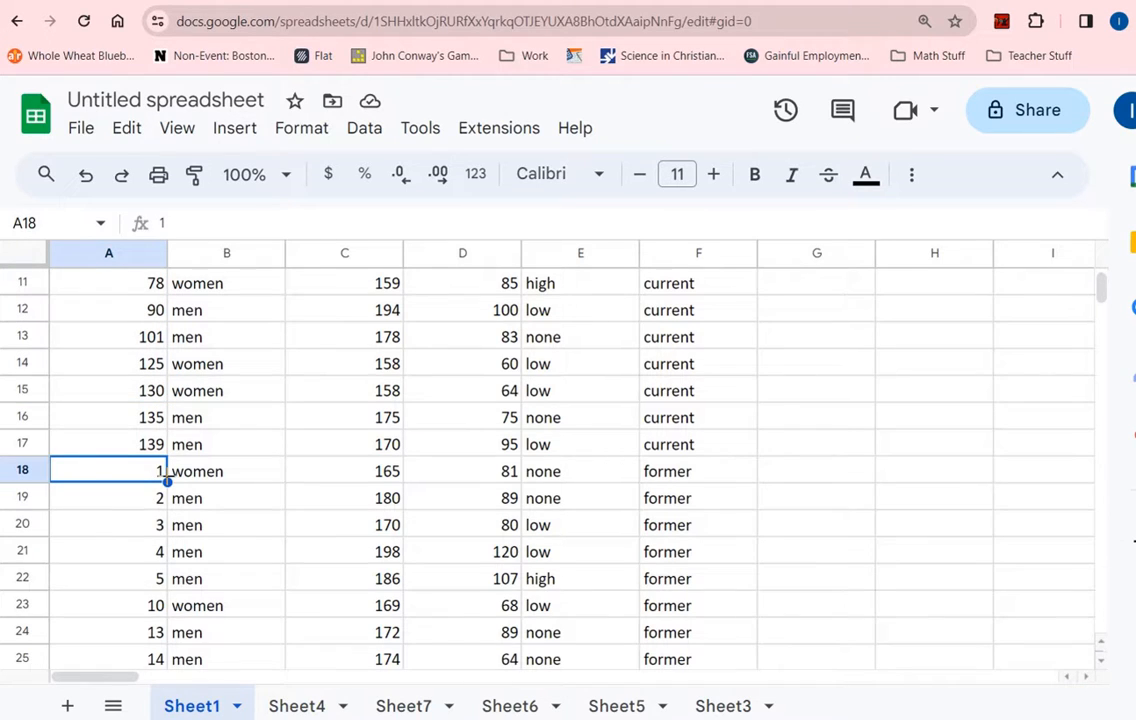
scroll(230, 413, "up", 4)
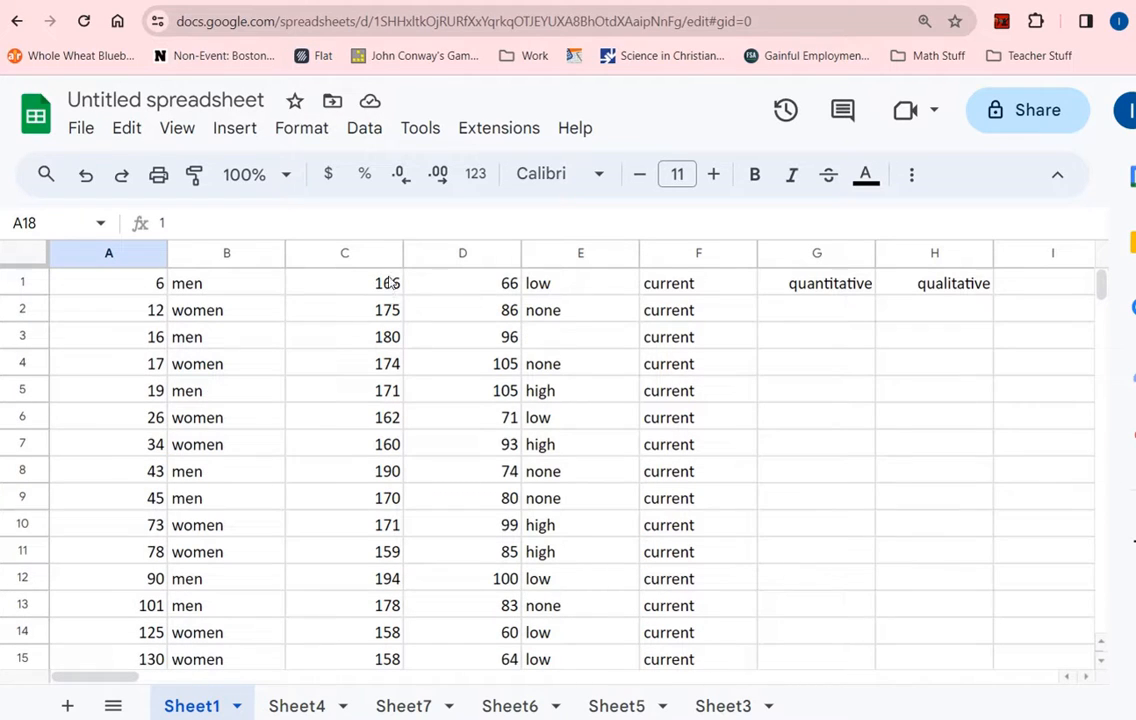
left_click_drag(390, 285, 365, 624)
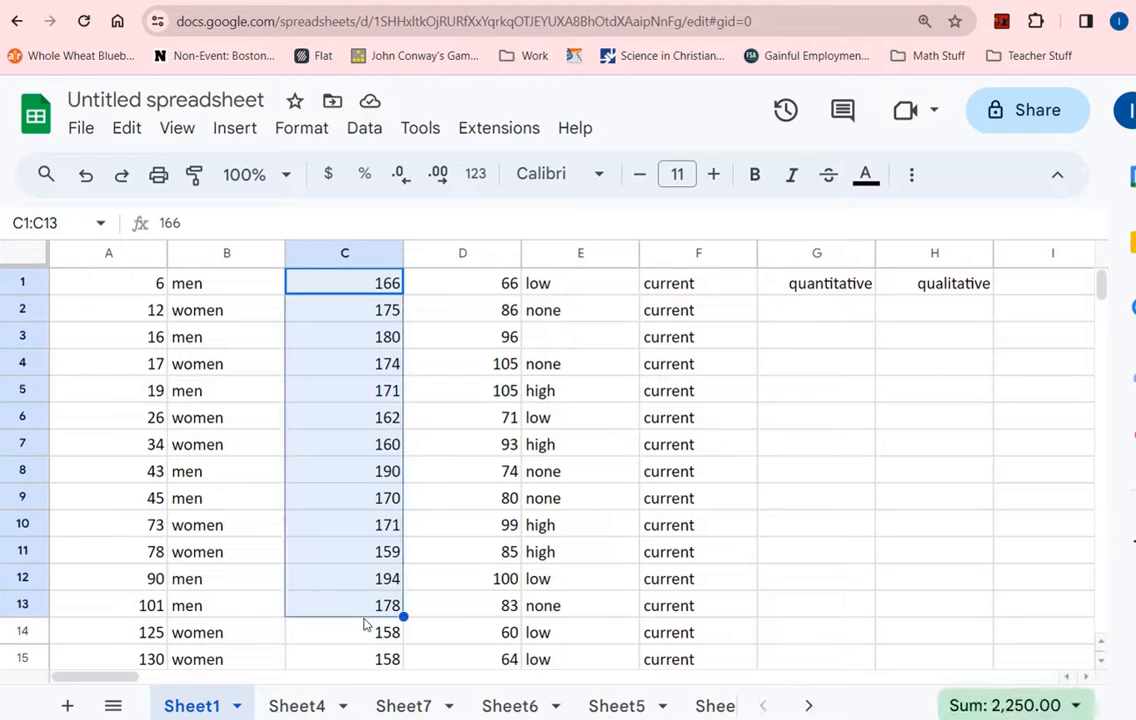
left_click_drag(142, 287, 142, 630)
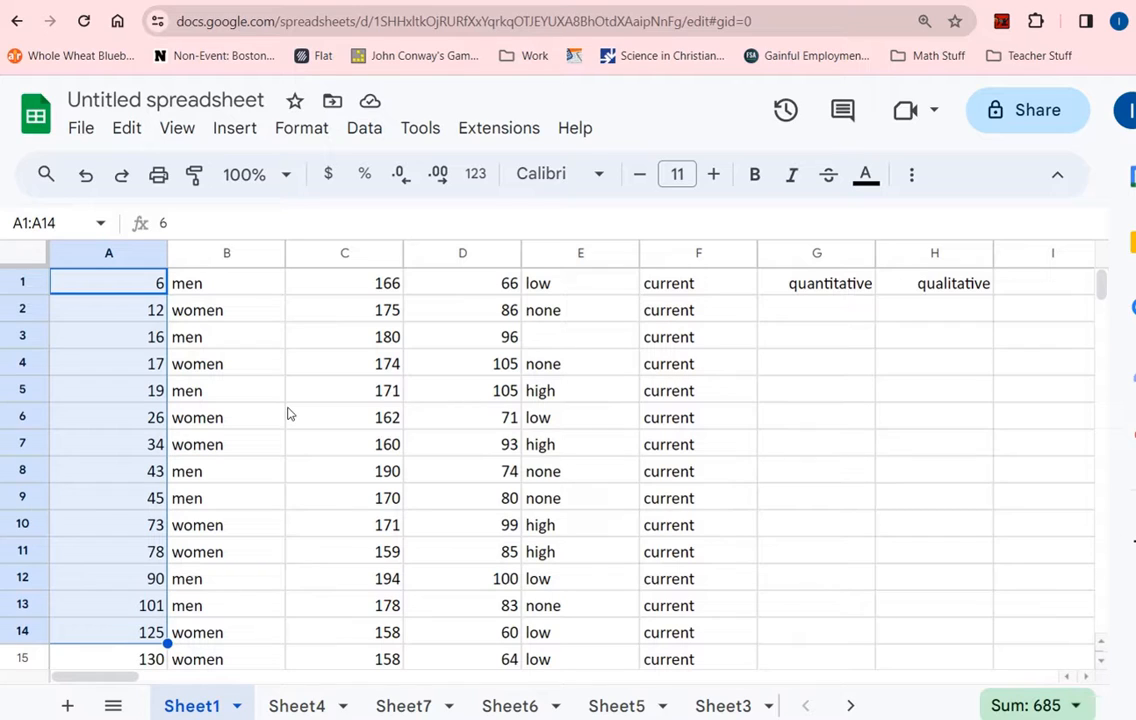
left_click_drag(392, 288, 388, 668)
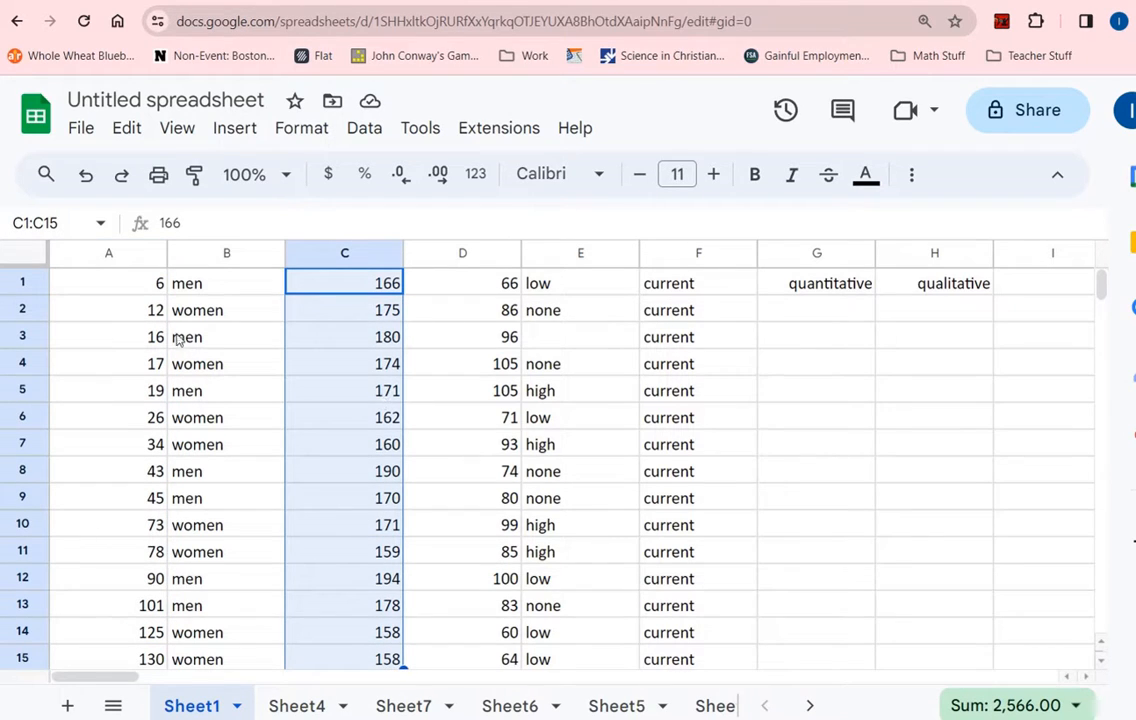
left_click_drag(204, 287, 249, 640)
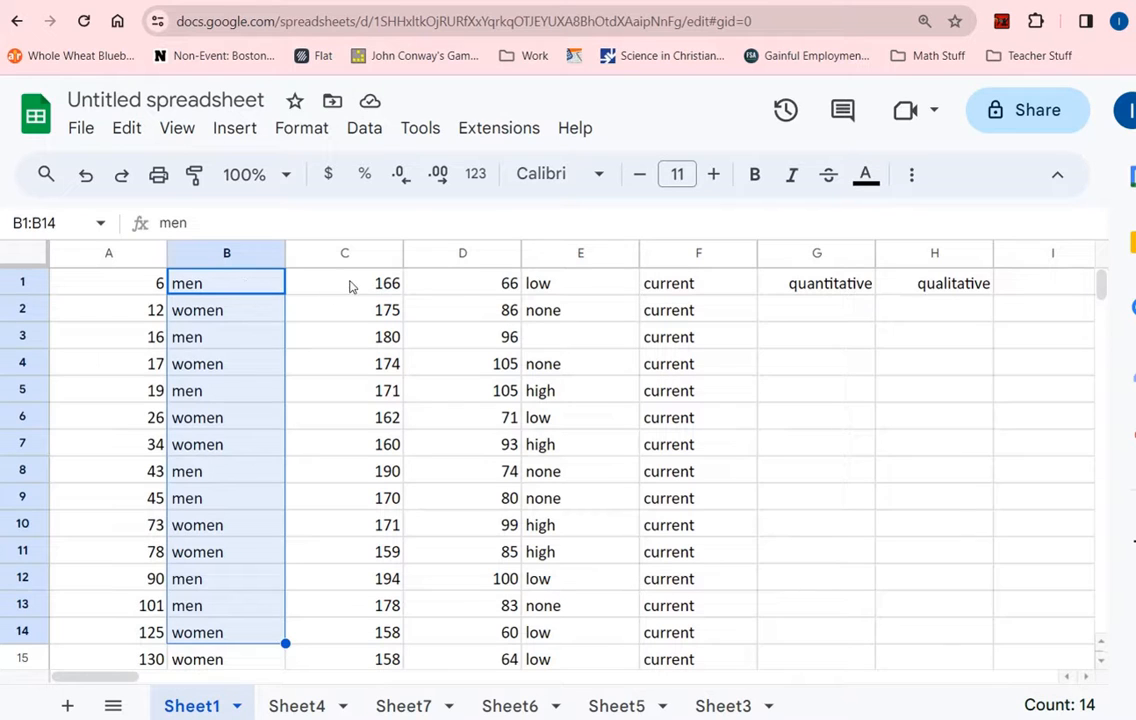
left_click_drag(350, 287, 375, 654)
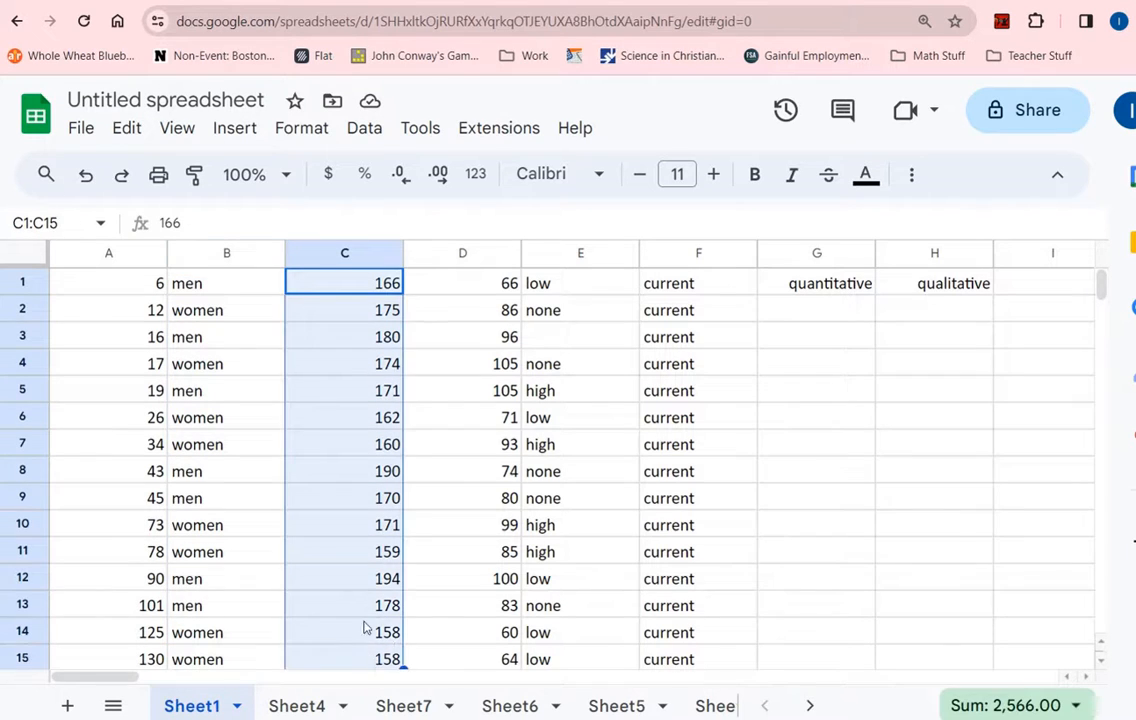
left_click(786, 312)
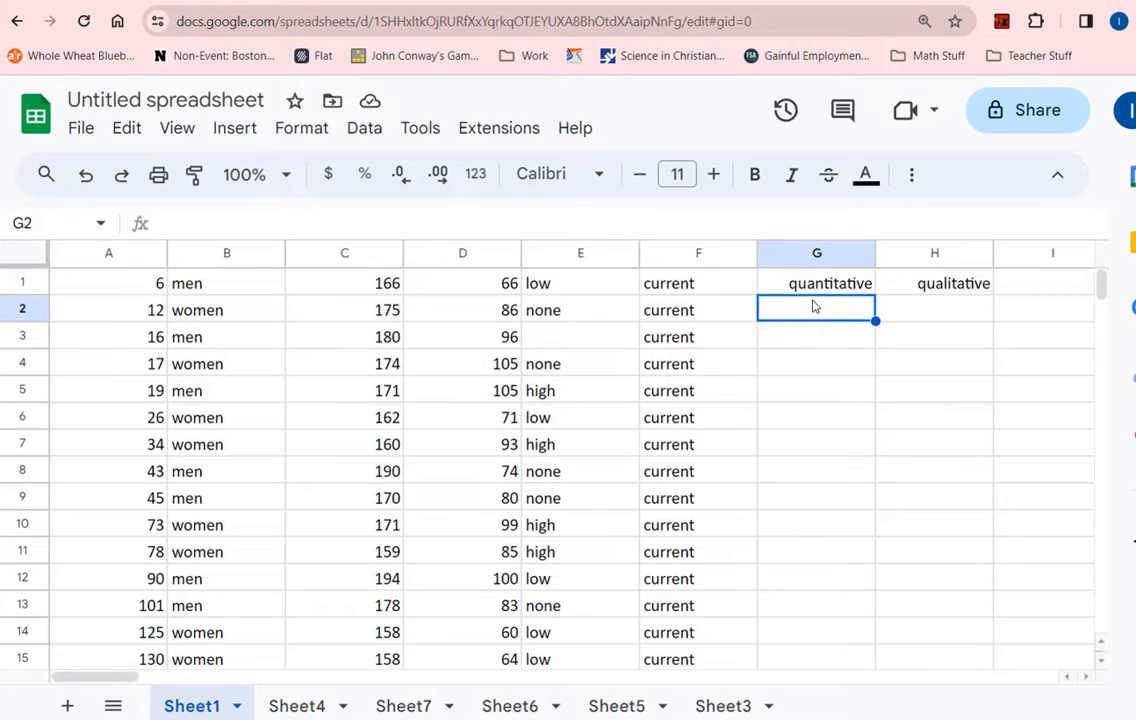
- Enter 'histogram' in G2 and 'box plot' in G3 under quantitative
type("histogram")
key("Return")
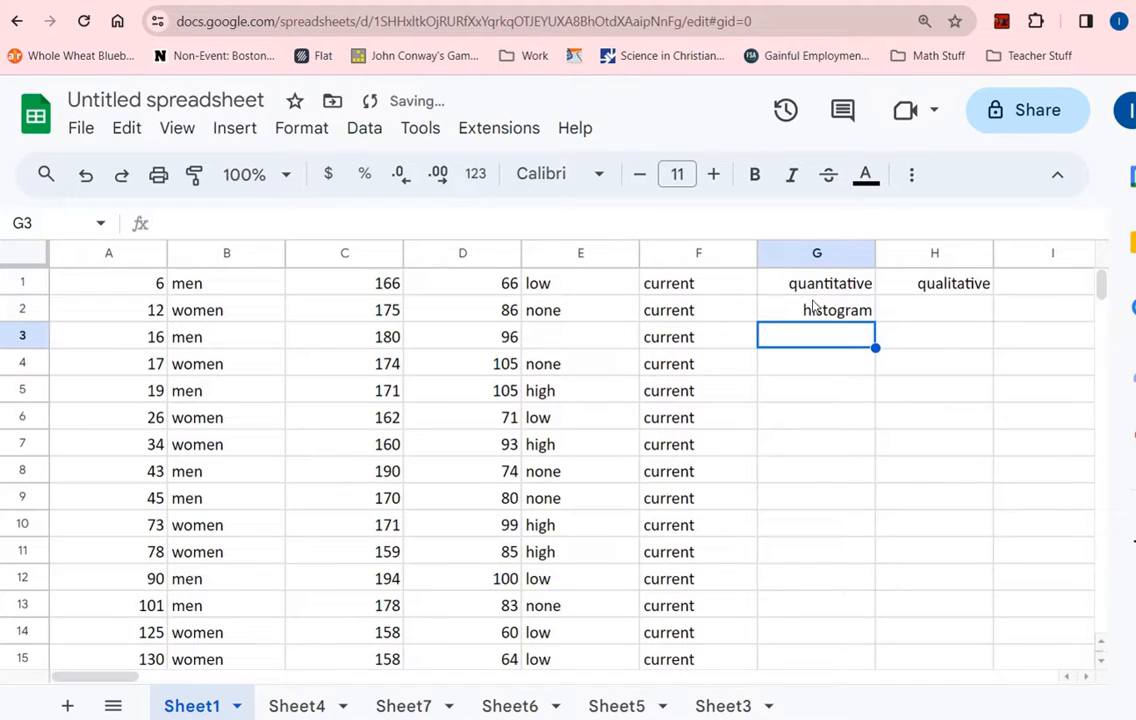
type("box plot")
key("Return")
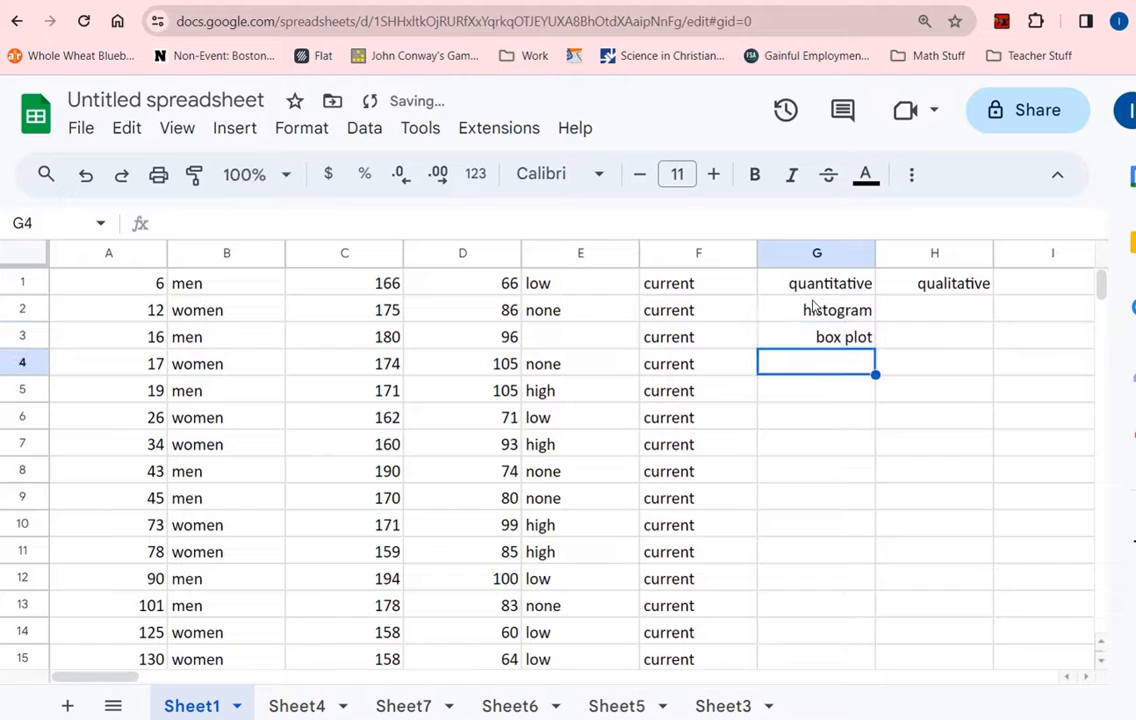
key("Up")
key("Up")
key("Right")
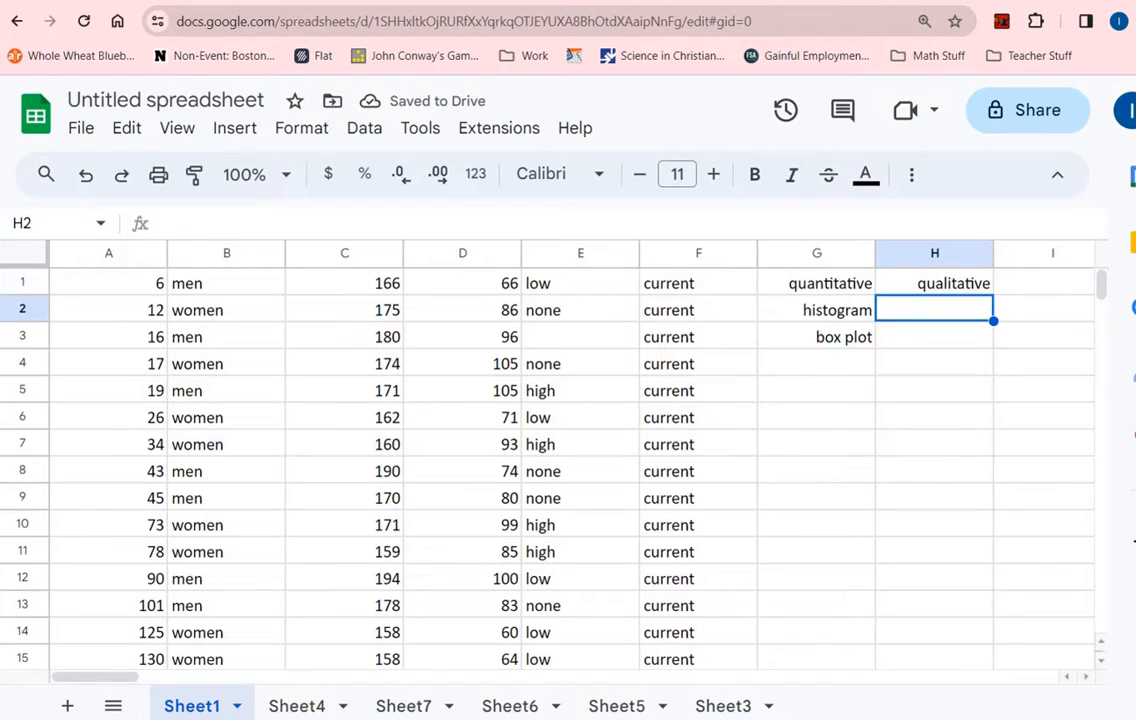
- Enter 'bar graphs' in H2 and 'pie charts' in H3 under qualitative
type("bar graphs")
key("Return")
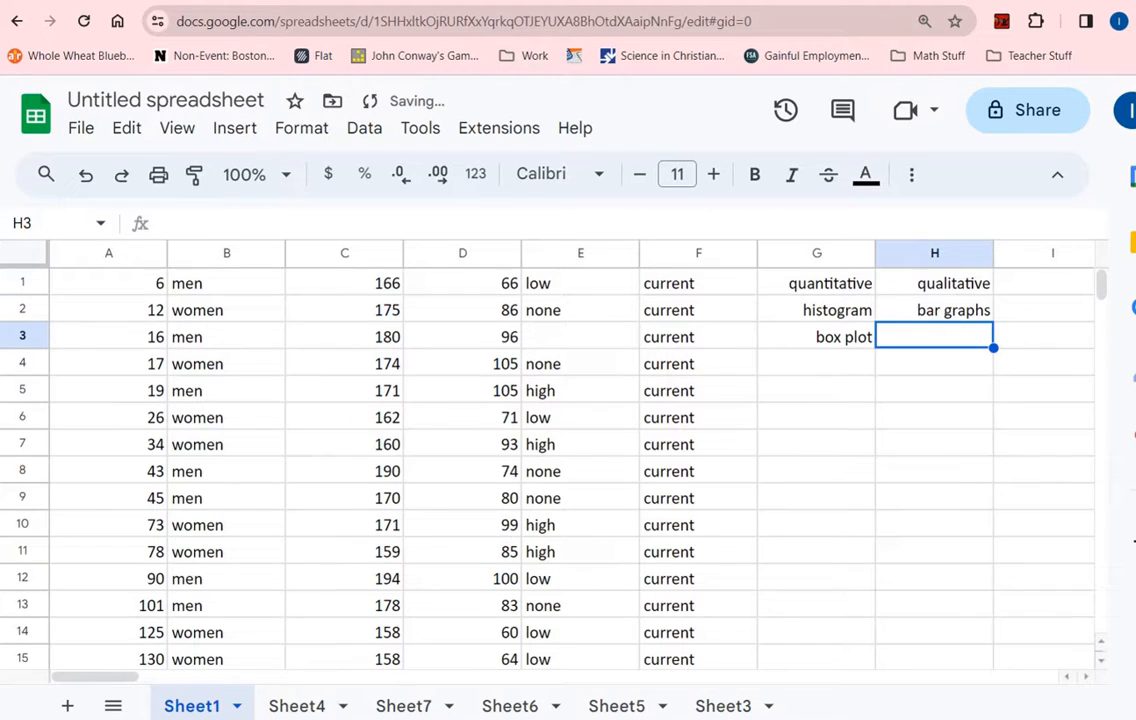
type("pie charts")
key("Return")
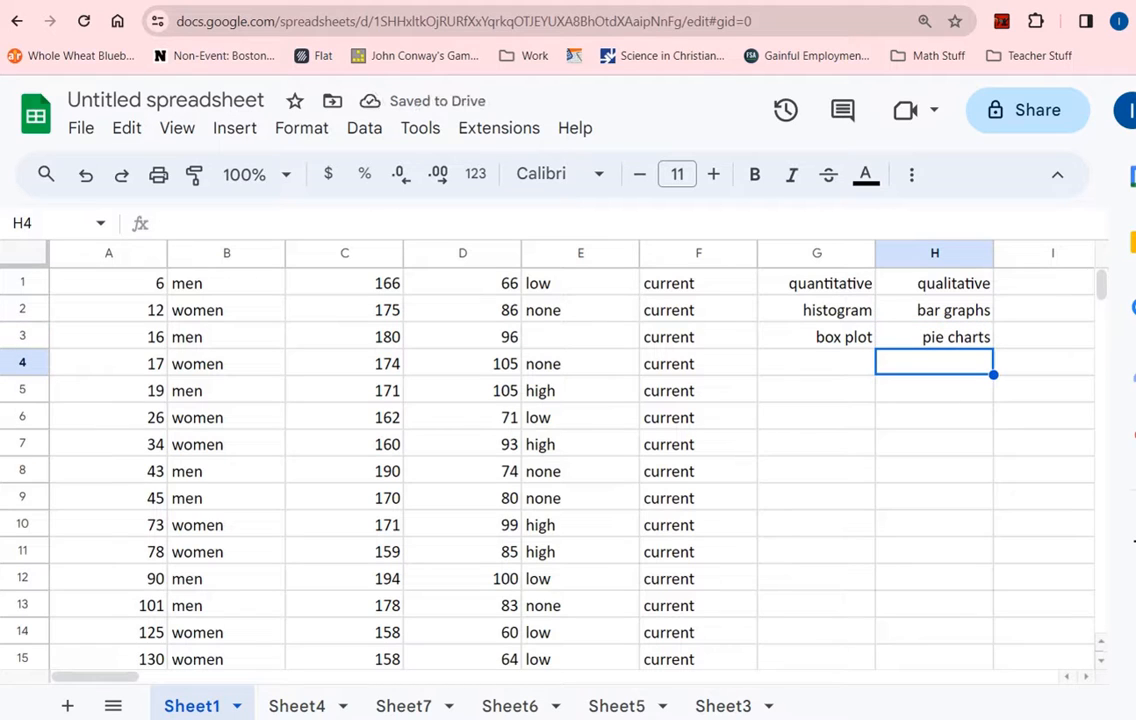
- Contrast the histogram and bar graphs entries, then select the whole height column C
left_click(810, 310)
left_click(910, 311)
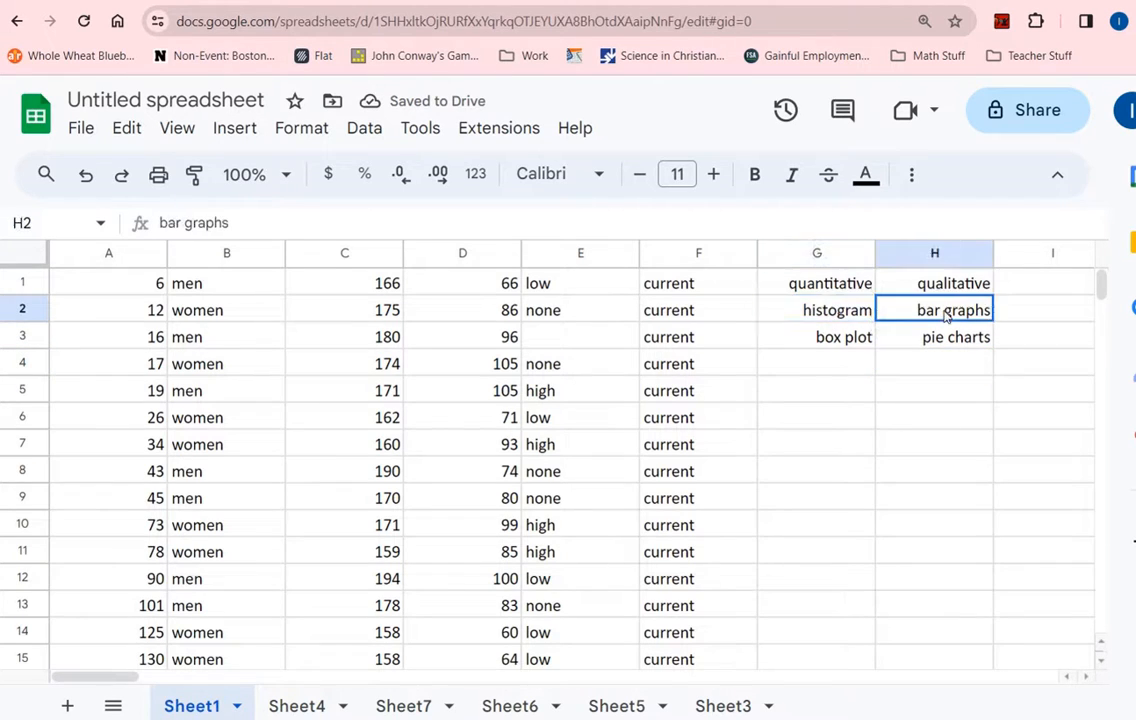
left_click(808, 310)
left_click(915, 310)
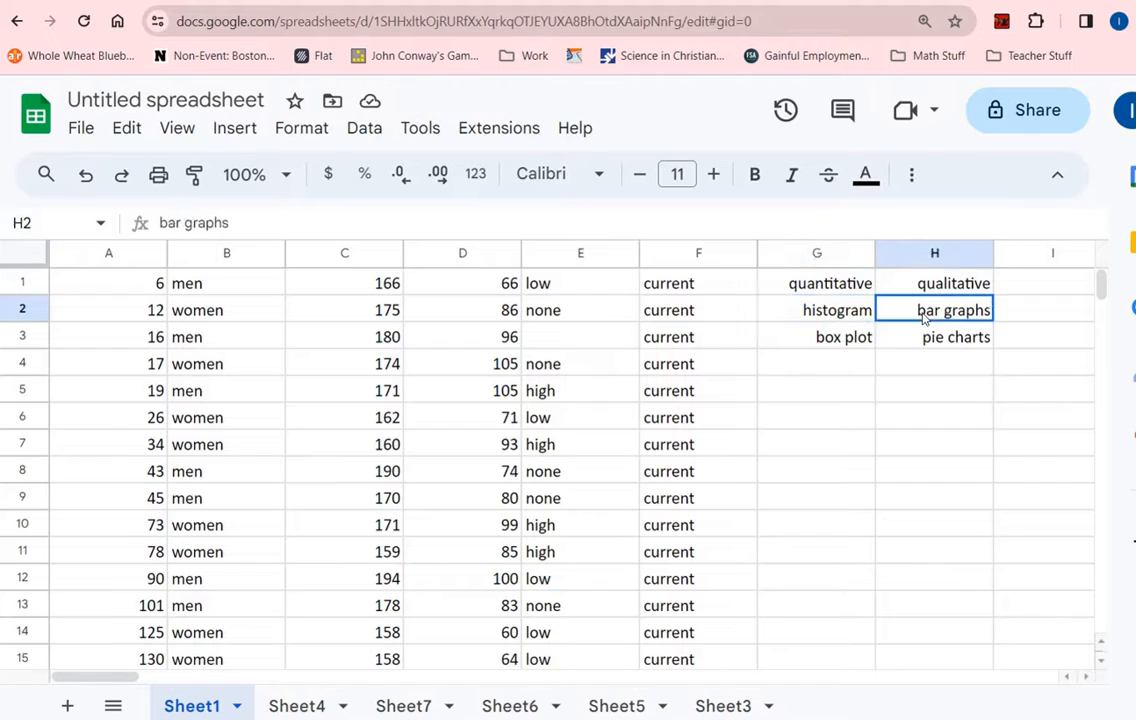
left_click(840, 314)
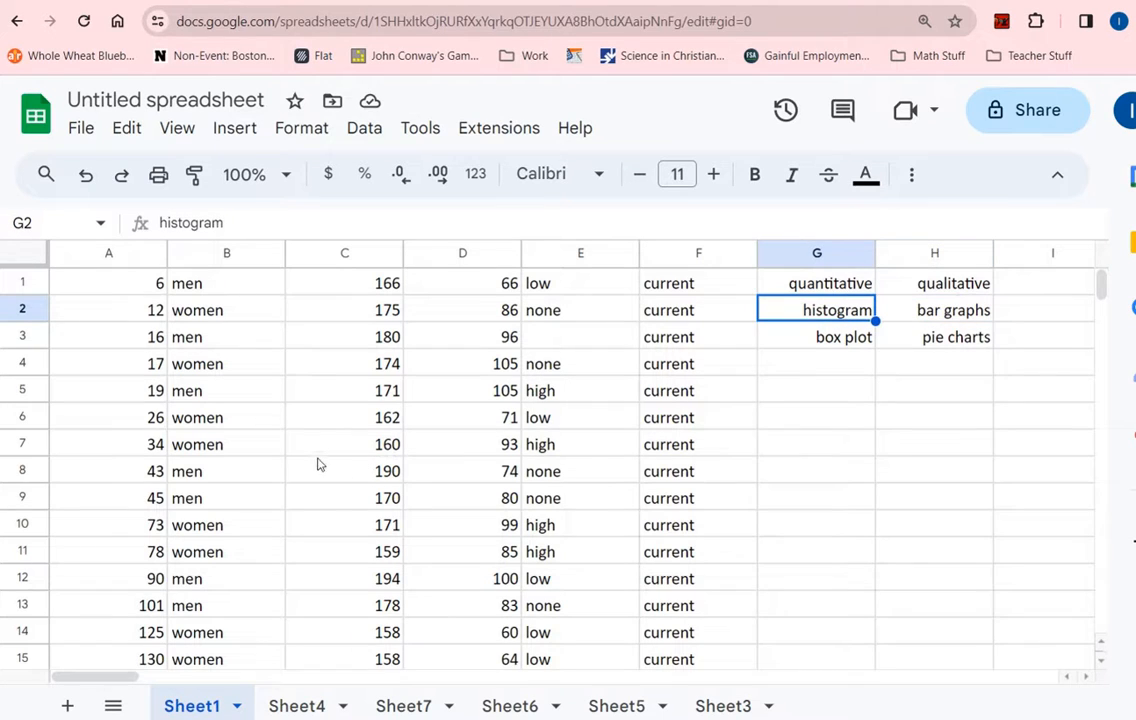
left_click(984, 314)
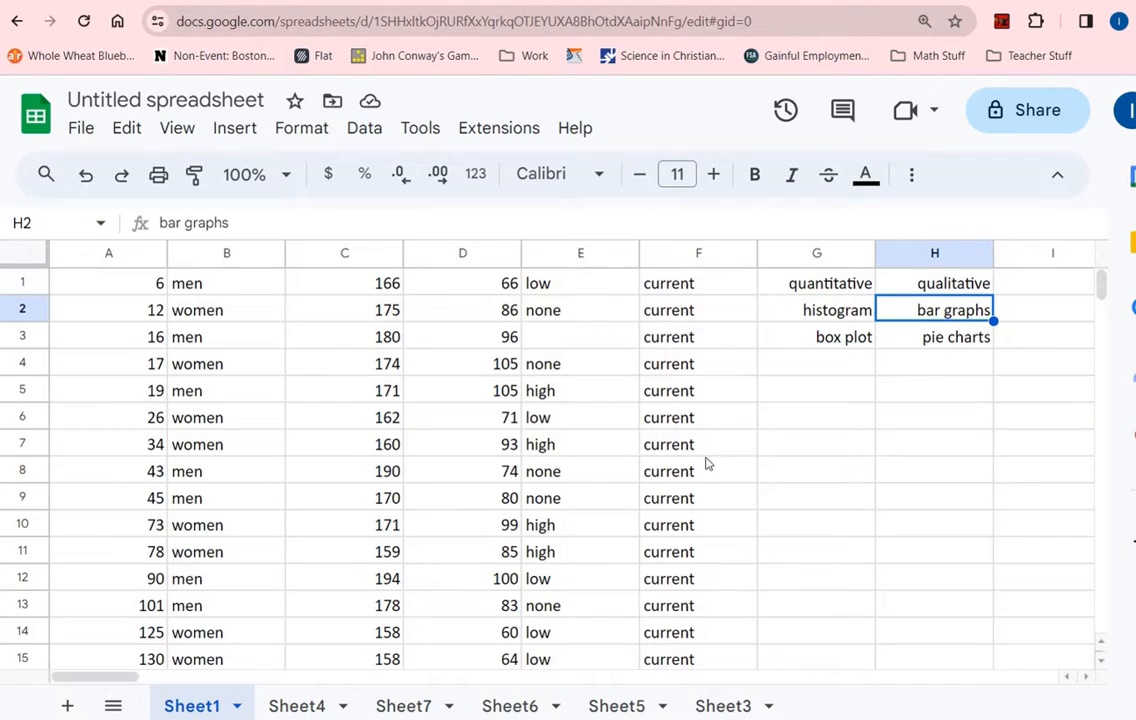
left_click(801, 413)
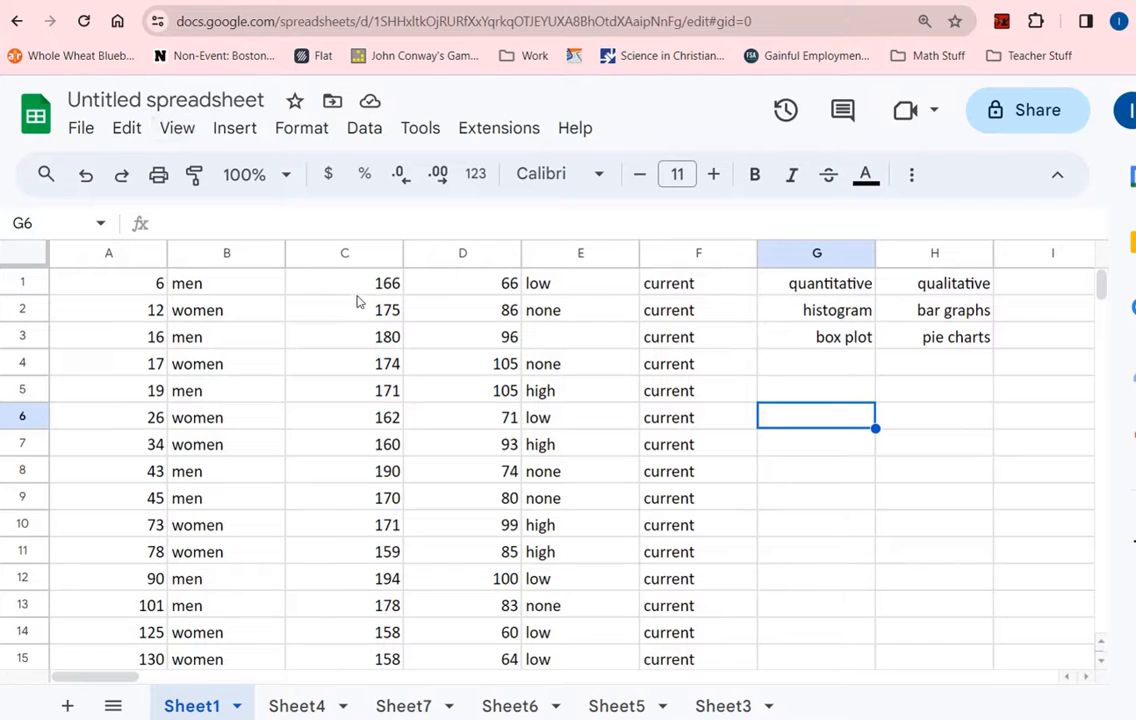
left_click(840, 318)
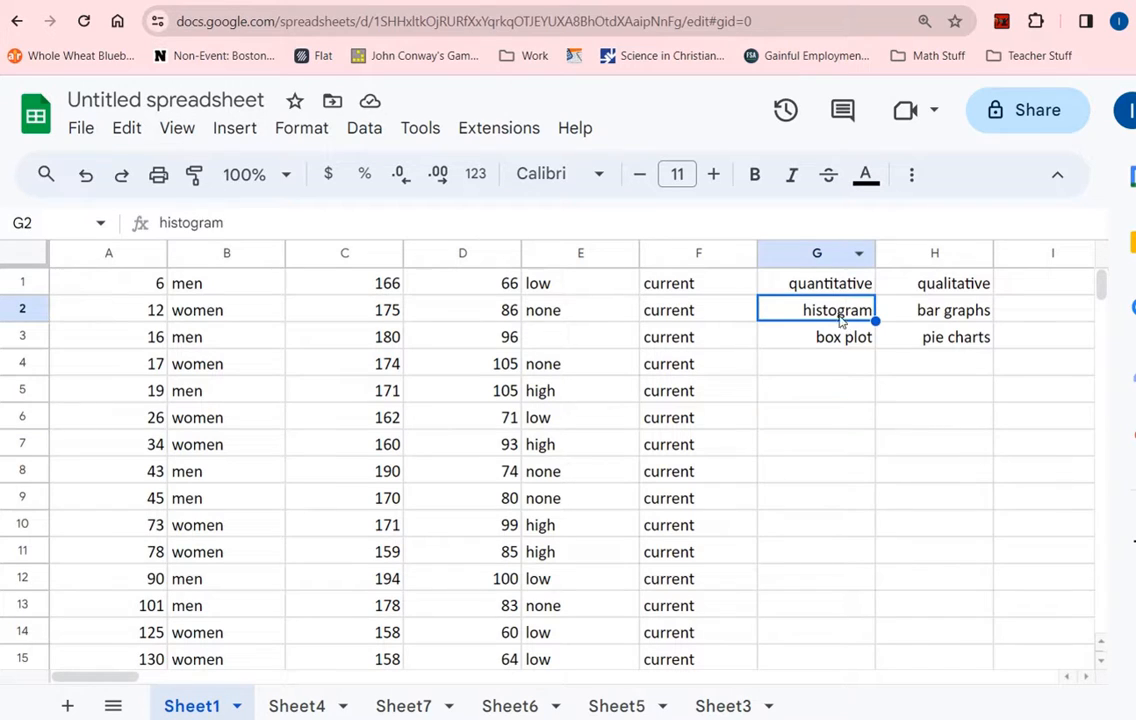
left_click(345, 254)
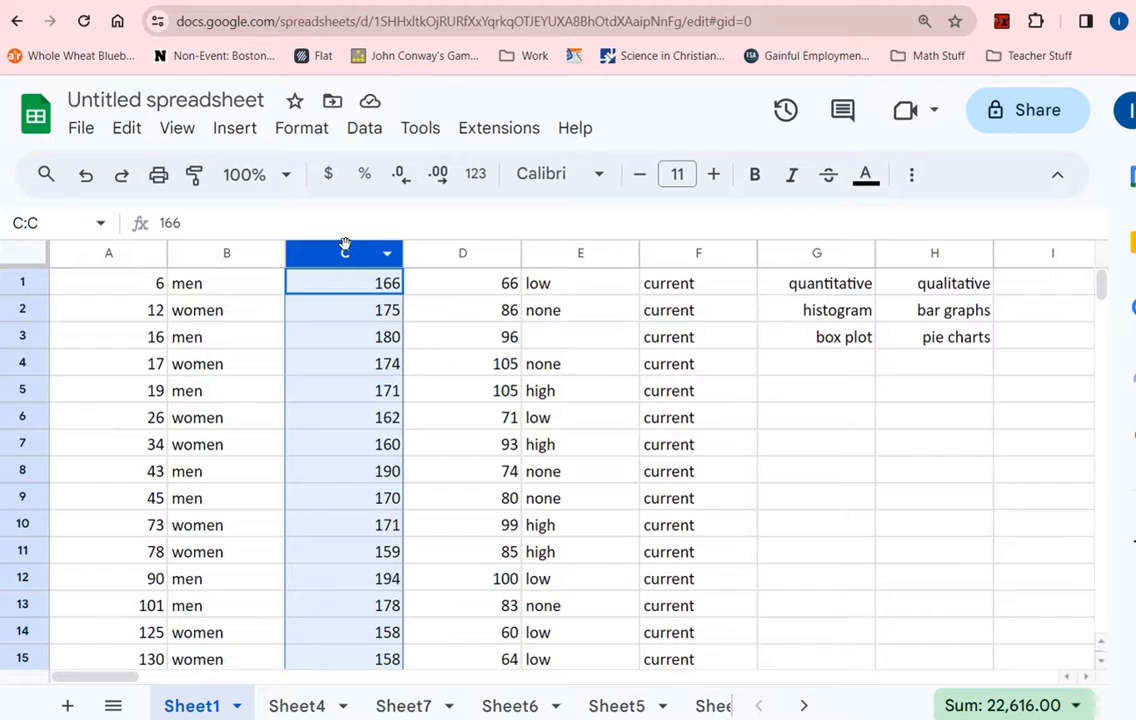
- Insert a chart of the column C heights and change its type to Histogram
left_click(263, 141)
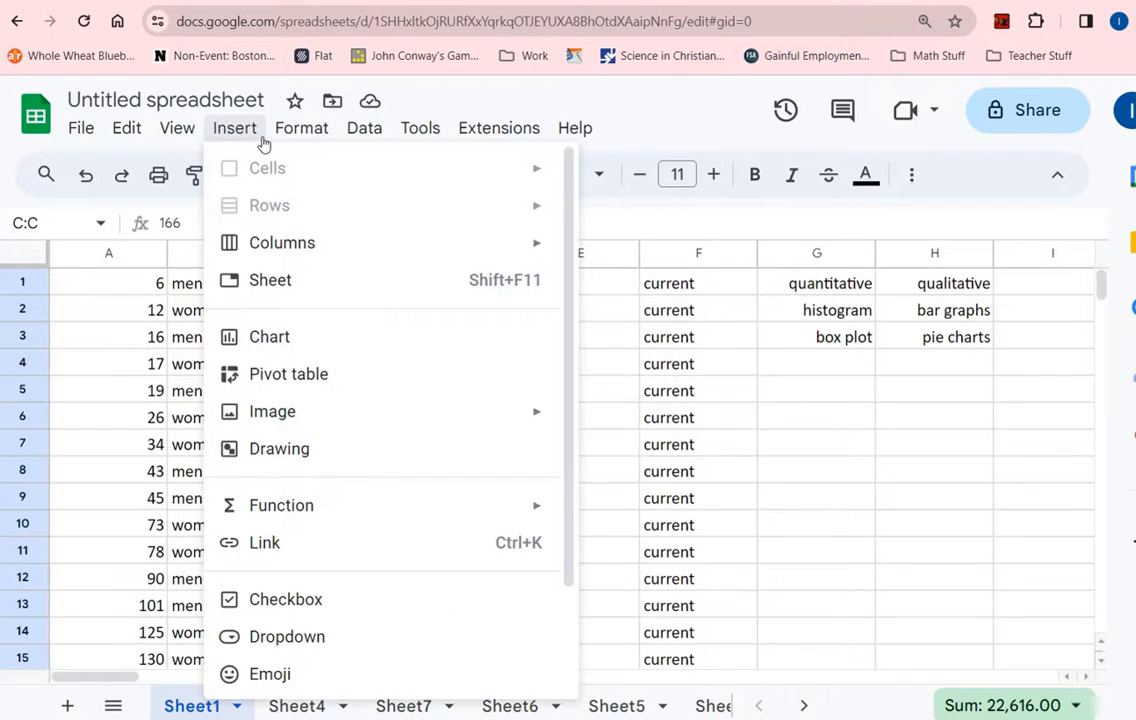
left_click(285, 340)
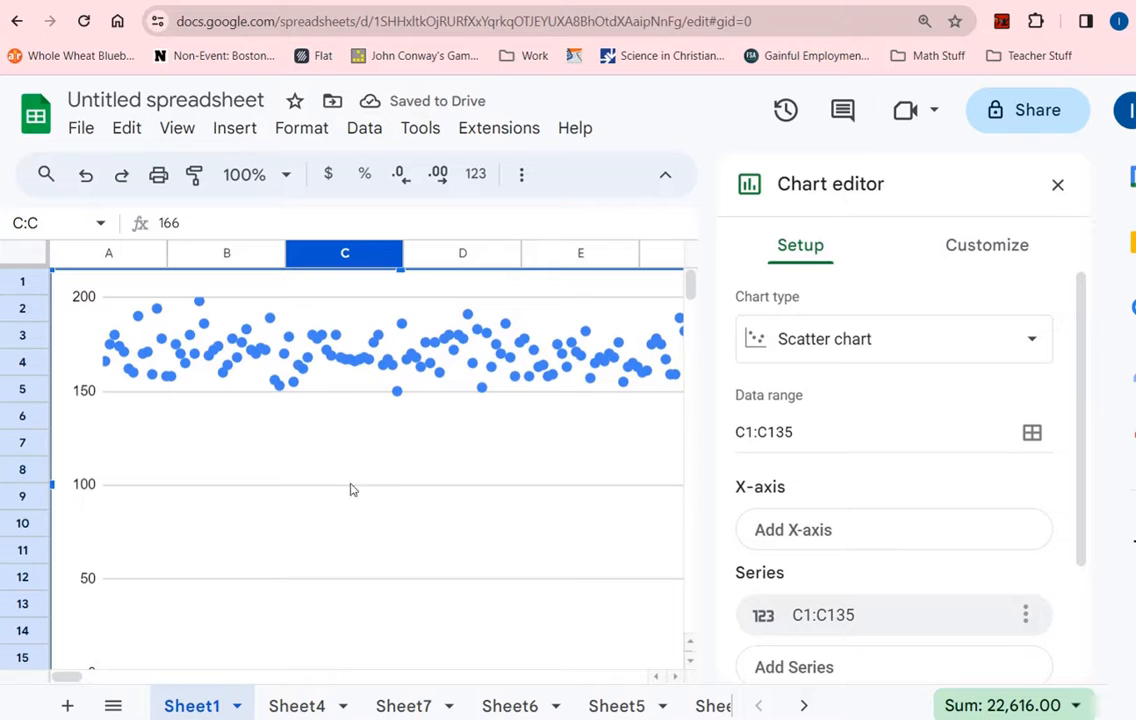
left_click(835, 345)
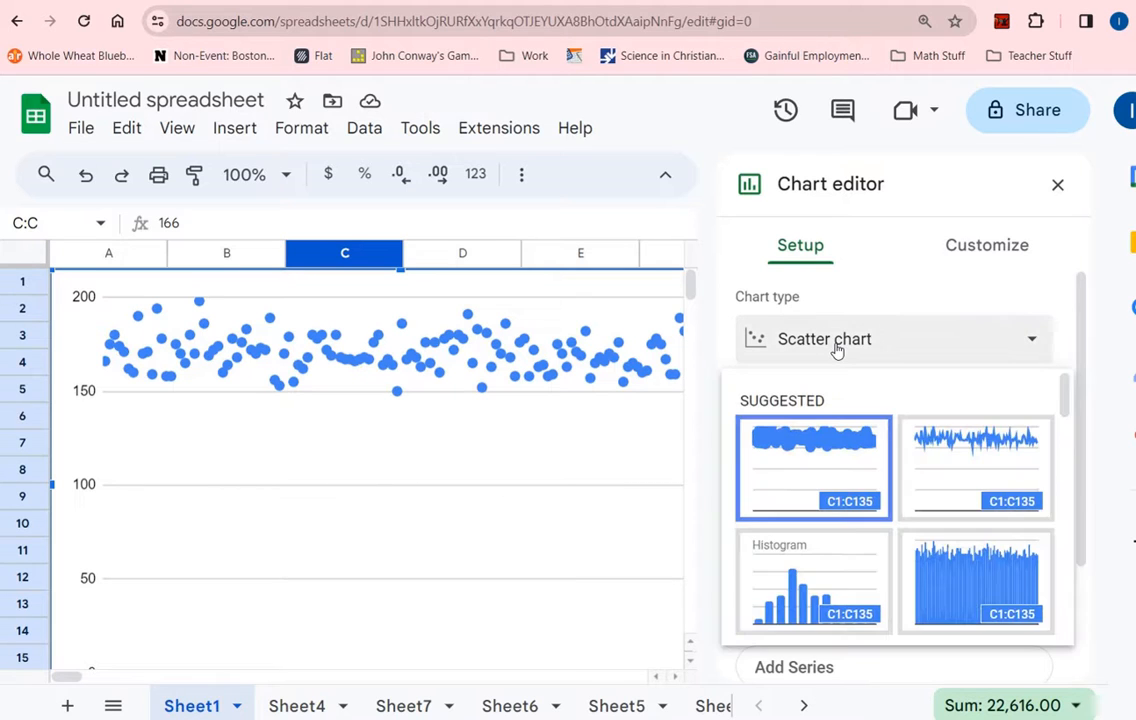
left_click(808, 568)
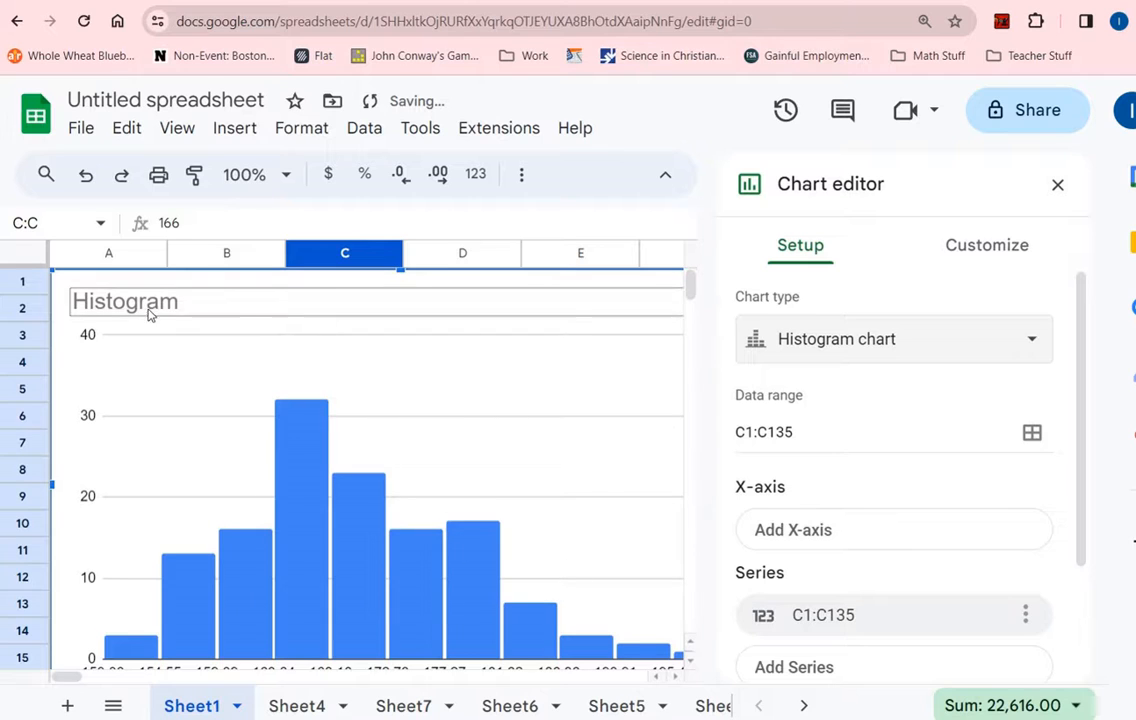
- Shrink the histogram, move it up over the data, then enlarge it toward the top-left
left_click_drag(57, 276, 292, 418)
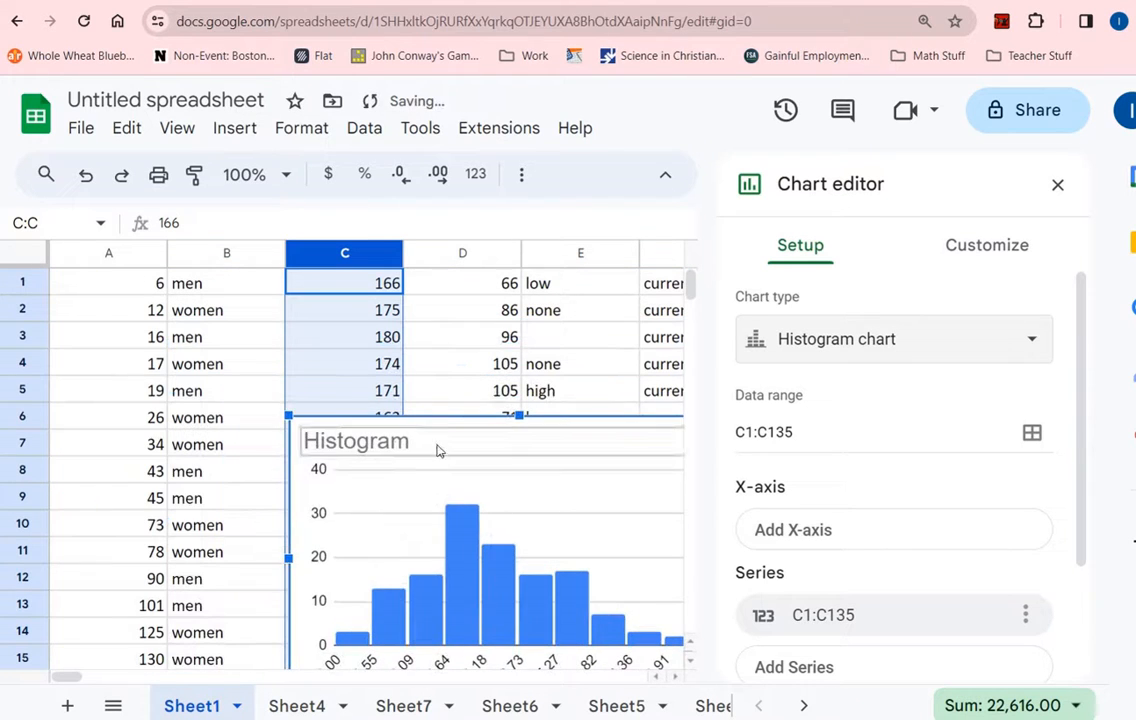
left_click_drag(451, 426, 378, 325)
right_click(378, 338)
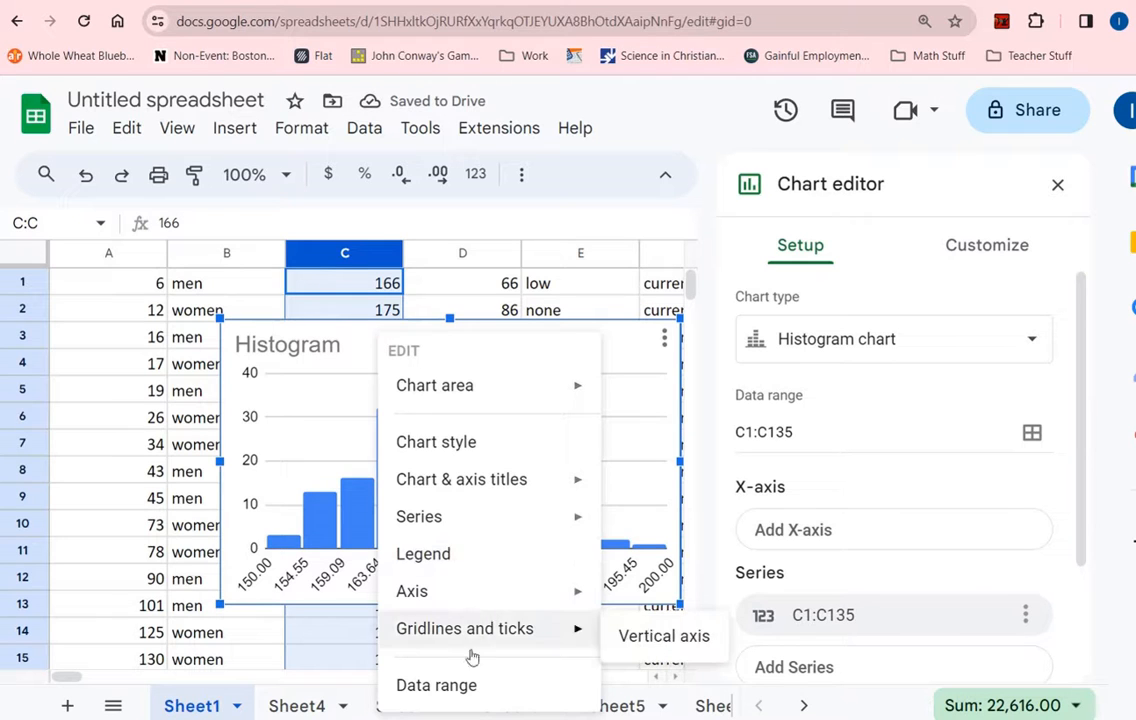
left_click(376, 331)
left_click_drag(220, 320, 155, 280)
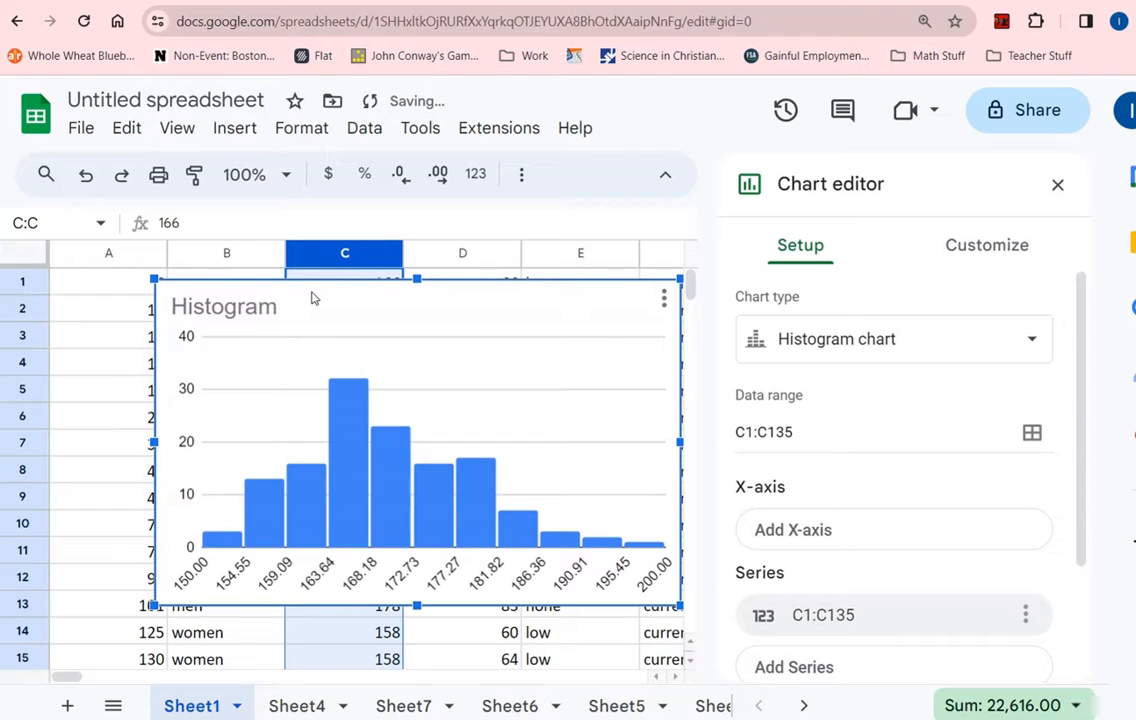
- Deselect the chart and search Windows for 'word'
left_click(312, 298)
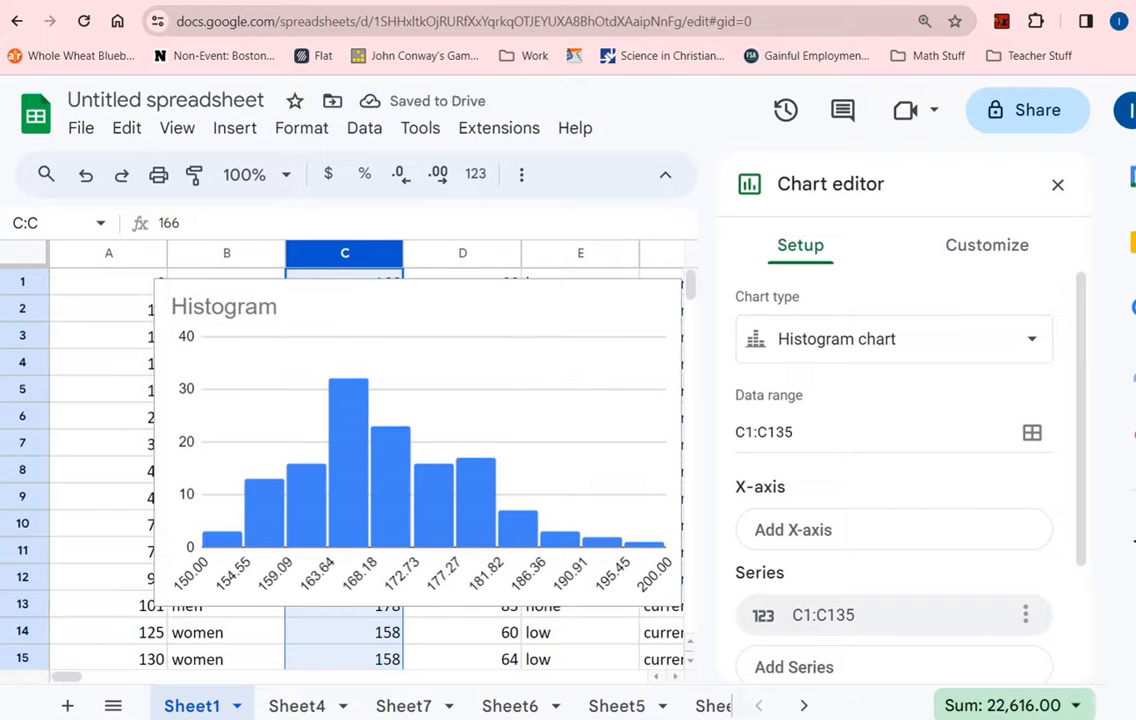
key("super")
type("word")
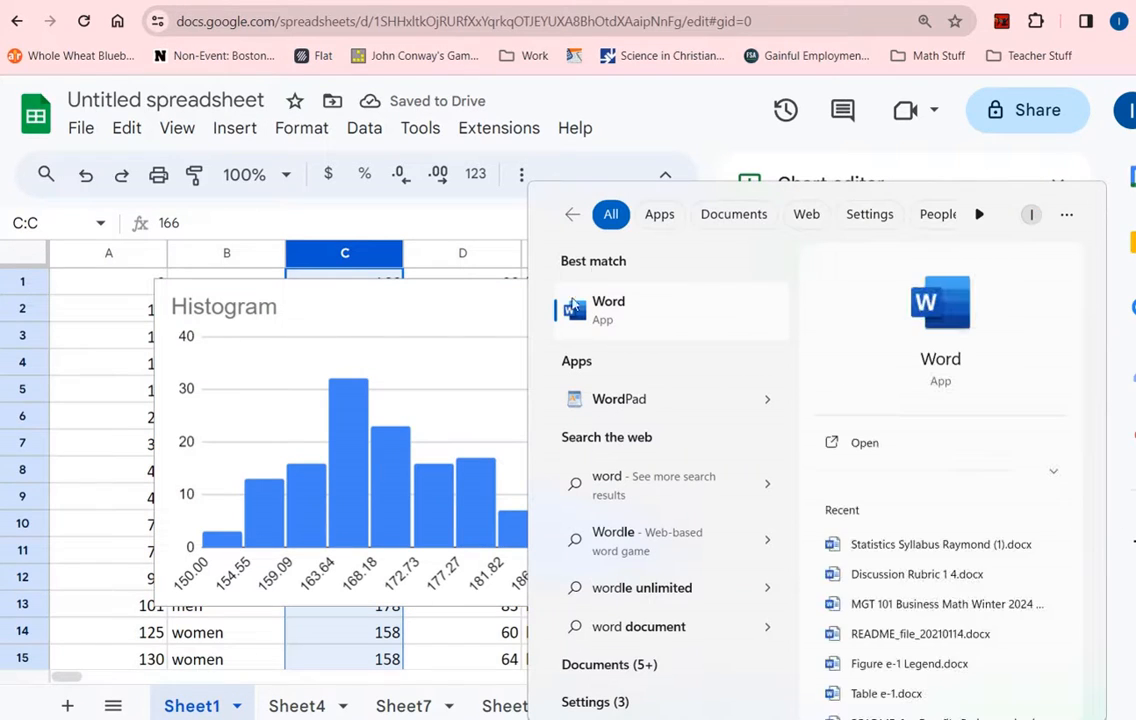
- Dismiss the Windows search to return to the height histogram in Sheets
left_click(610, 309)
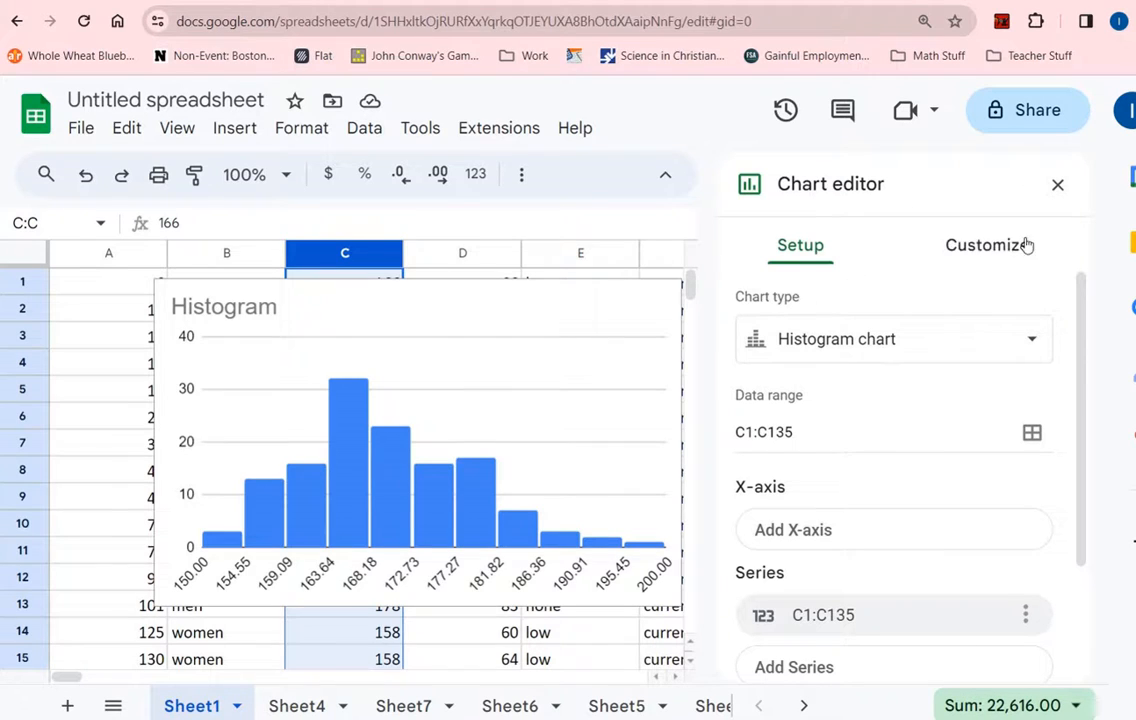
- Close the chart editor and delete the height histogram
left_click(1055, 186)
left_click(782, 340)
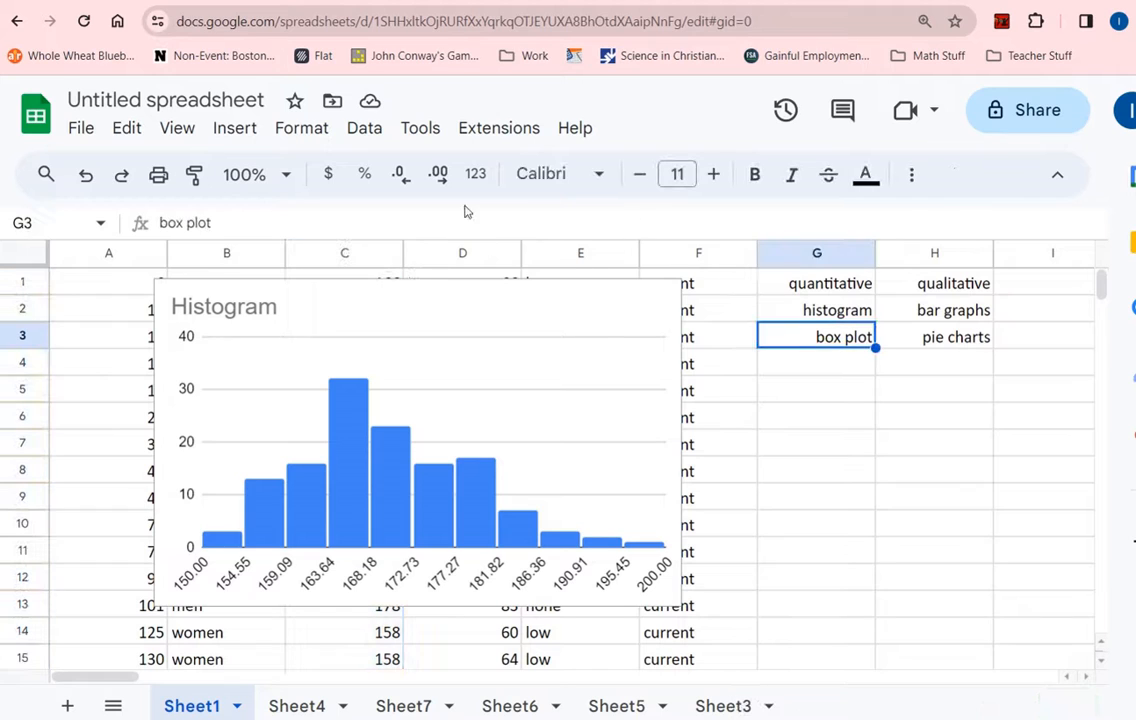
left_click(603, 307)
key("Delete")
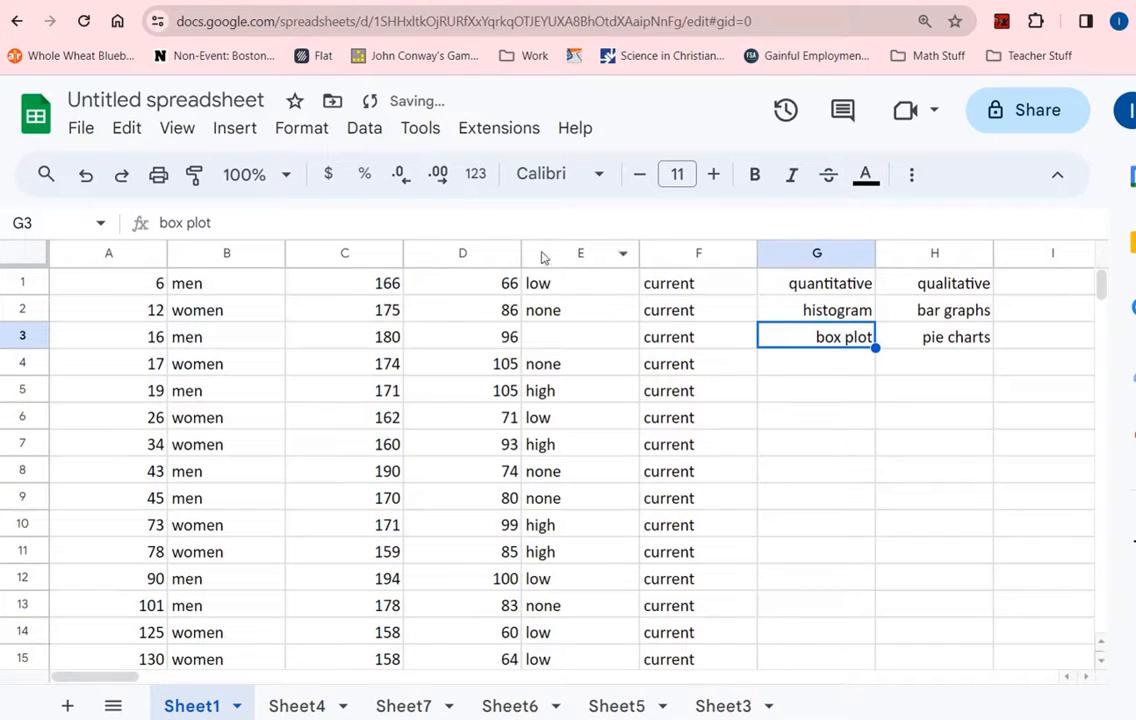
- Select column C and insert a new chart of the heights
left_click(368, 262)
left_click(234, 128)
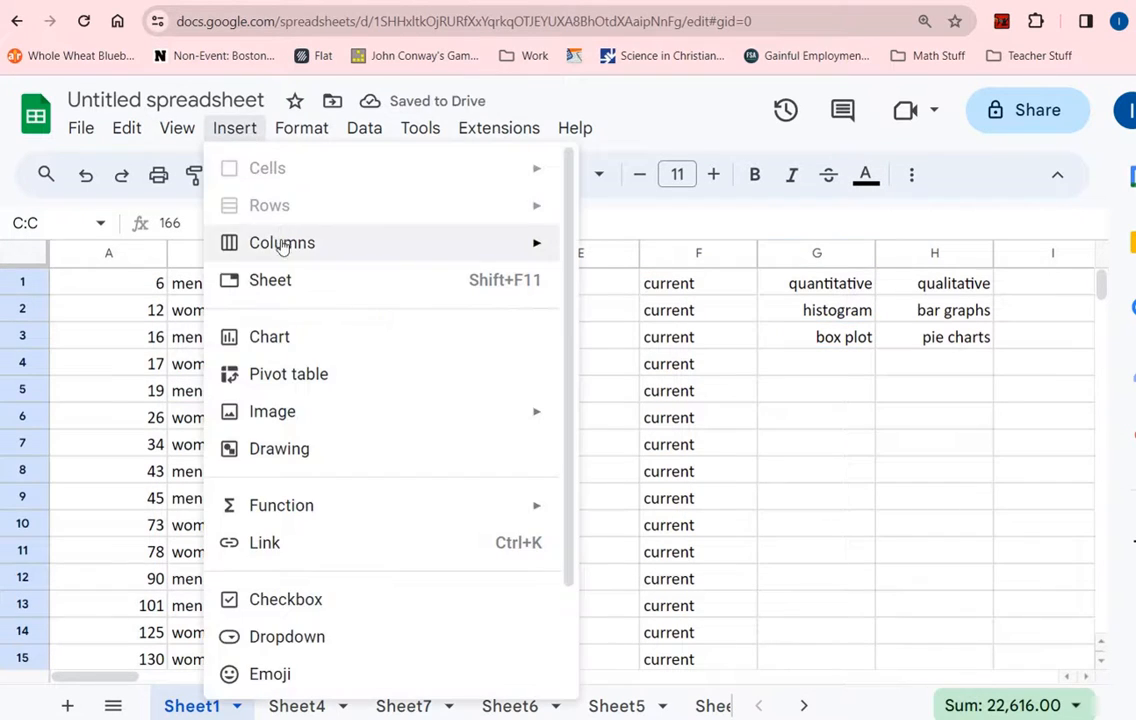
left_click(293, 337)
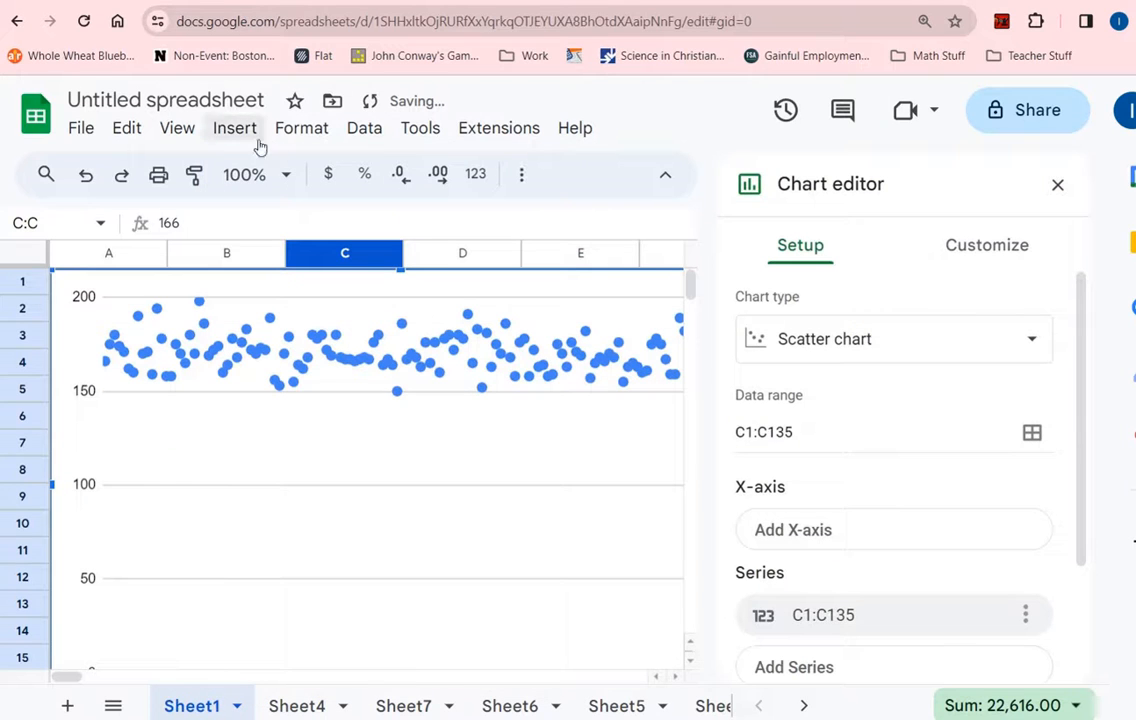
- Browse the chart type list and close it, leaving the scatter chart unchanged
left_click(820, 338)
scroll(877, 545, "down", 3)
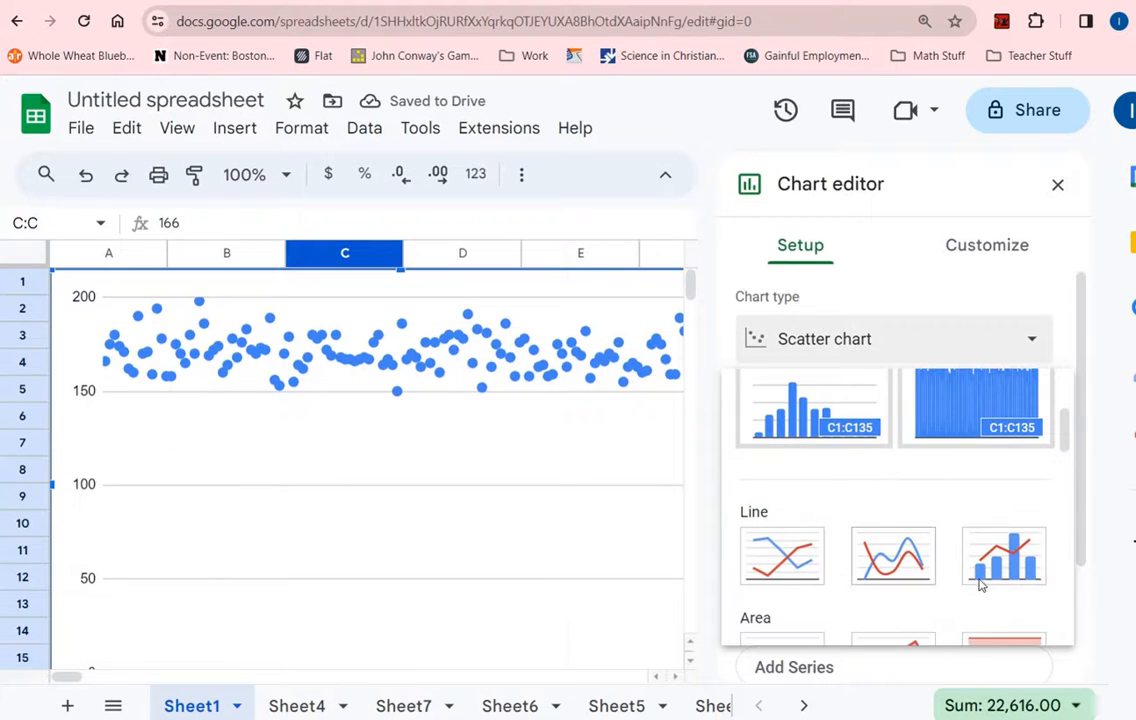
scroll(880, 550, "down", 2)
scroll(820, 465, "up", 1)
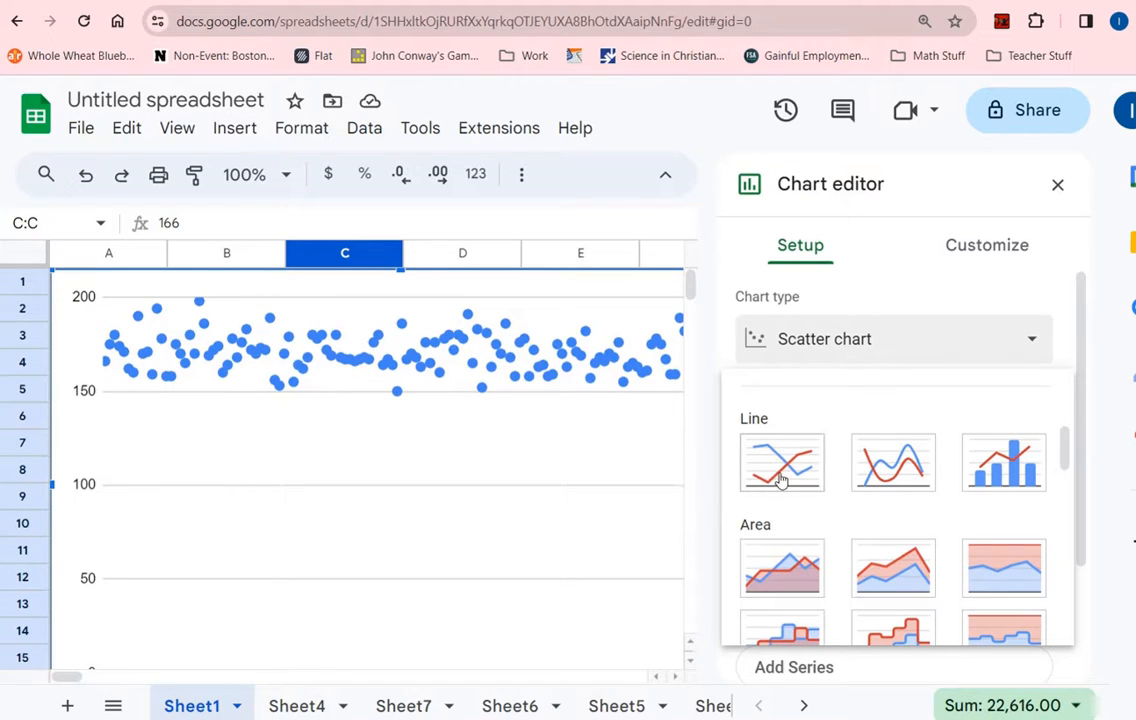
scroll(782, 480, "down", 1)
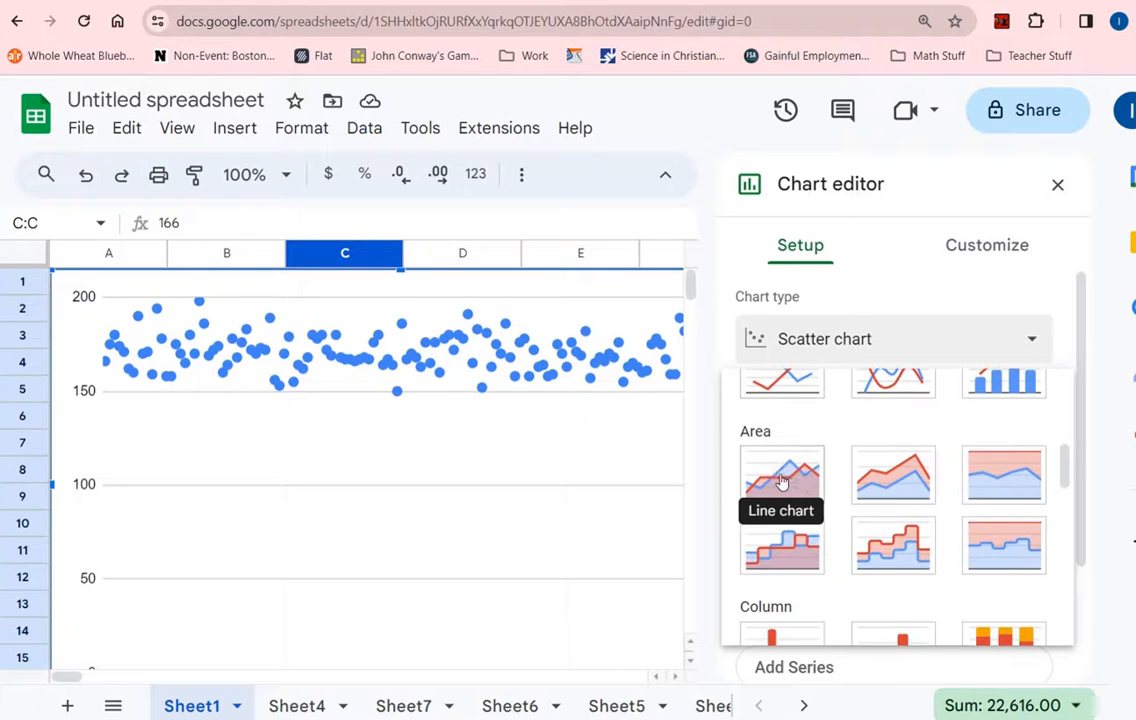
scroll(815, 473, "up", 1)
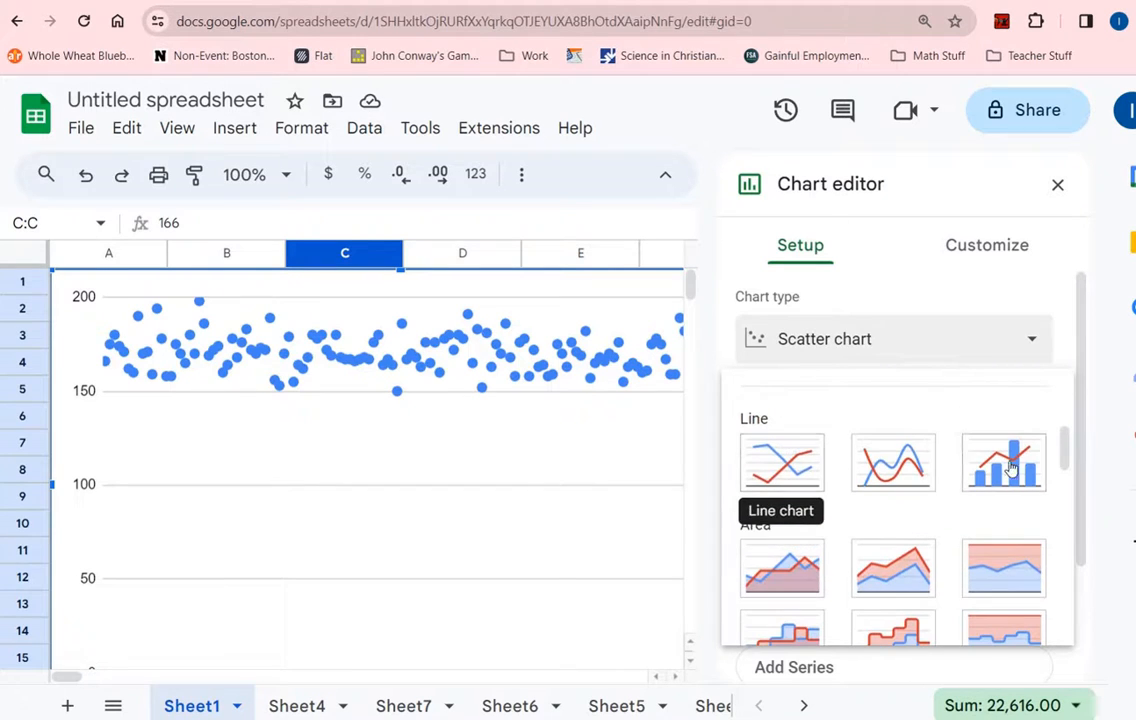
scroll(801, 461, "down", 1)
scroll(801, 458, "down", 2)
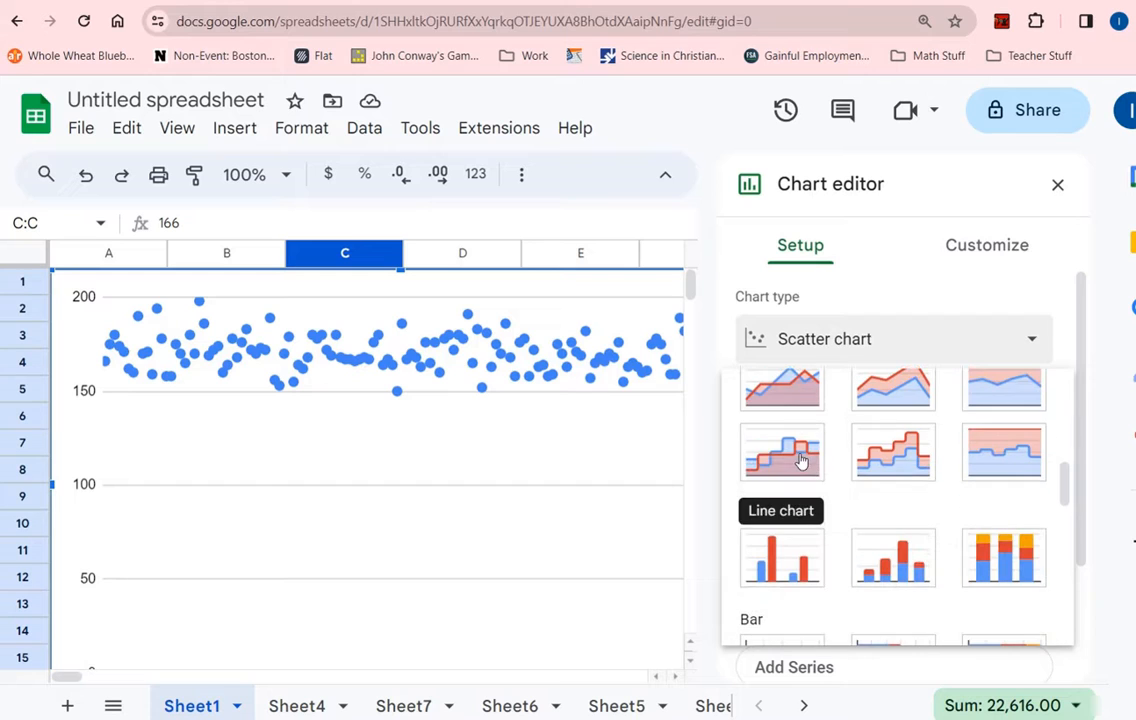
scroll(805, 470, "down", 2)
scroll(801, 500, "down", 4)
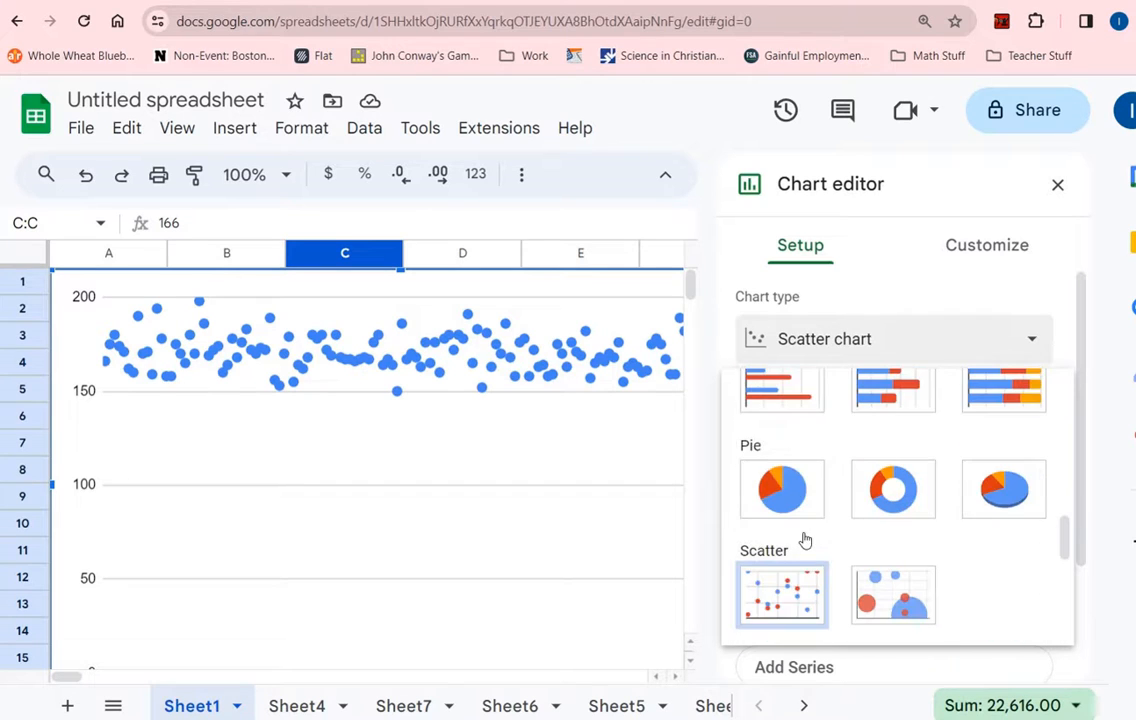
scroll(930, 548, "up", 10)
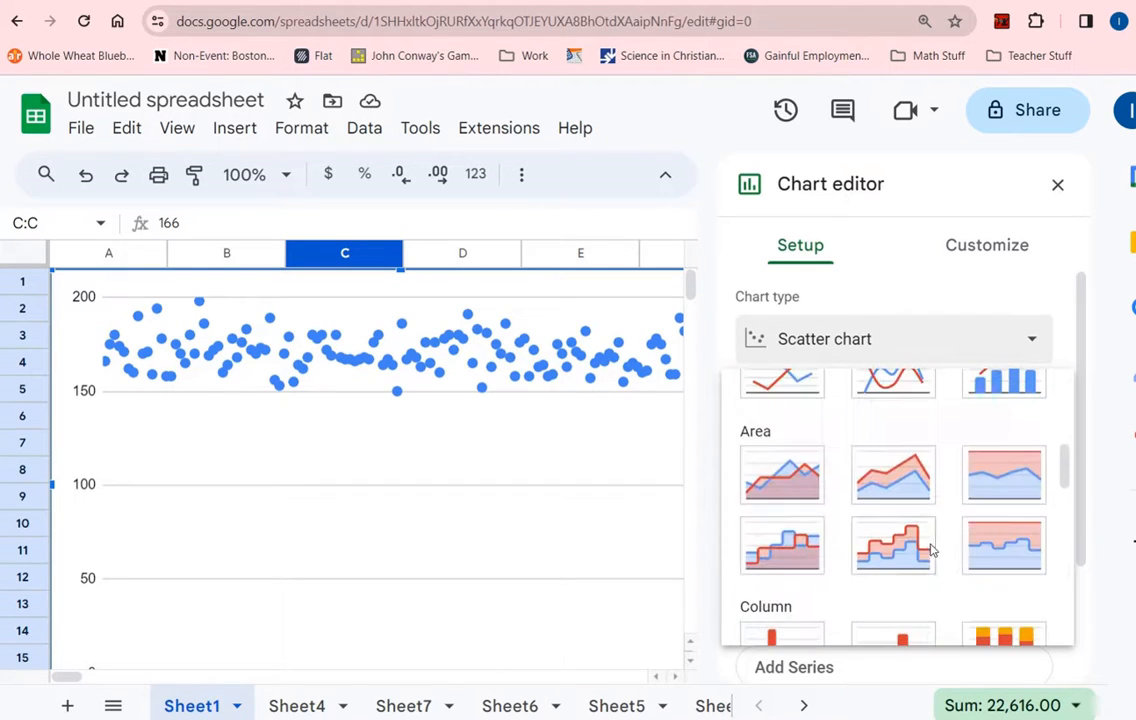
scroll(869, 559, "down", 4)
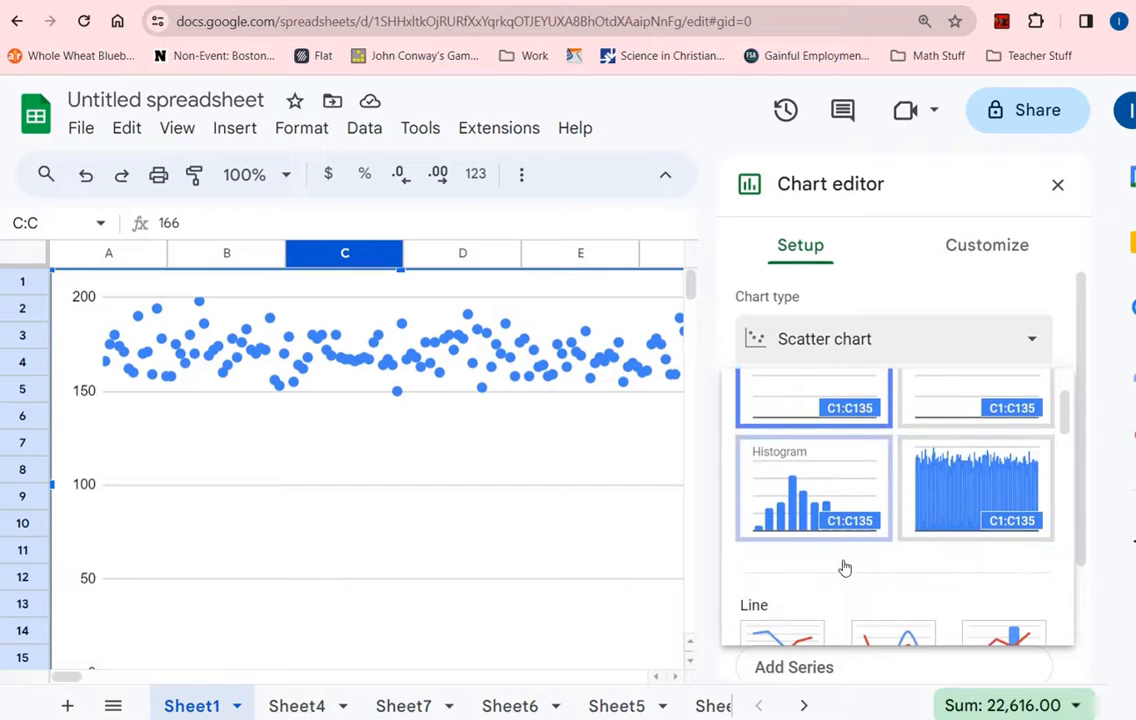
scroll(843, 567, "up", 4)
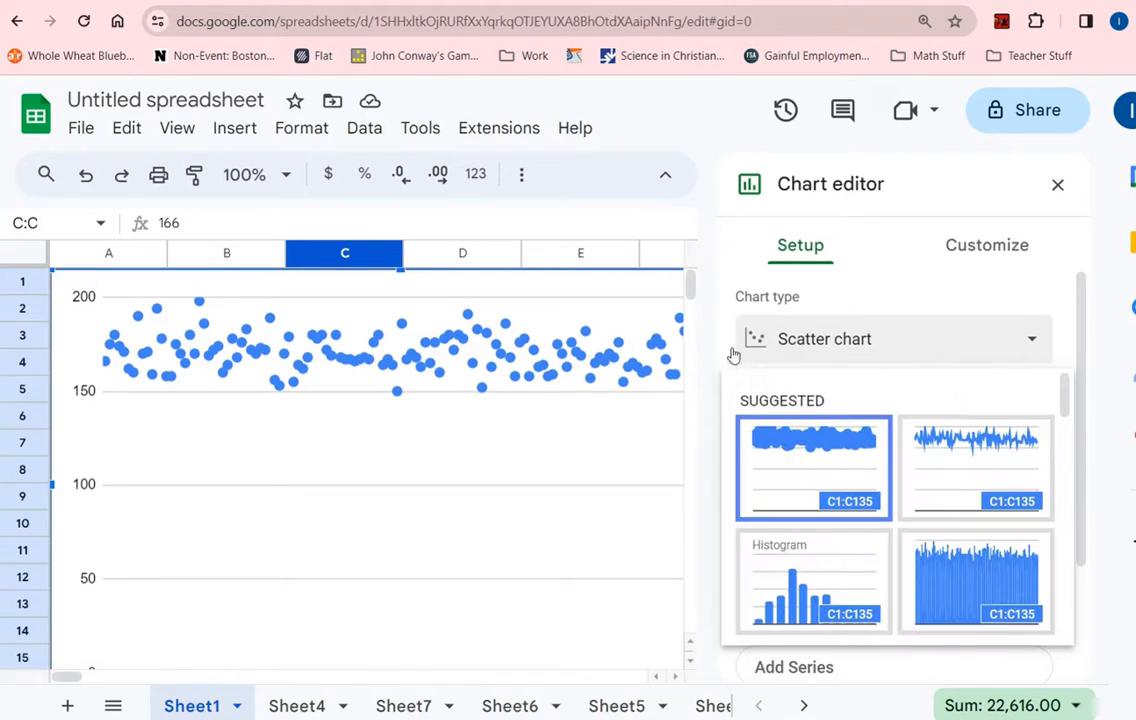
left_click(517, 288)
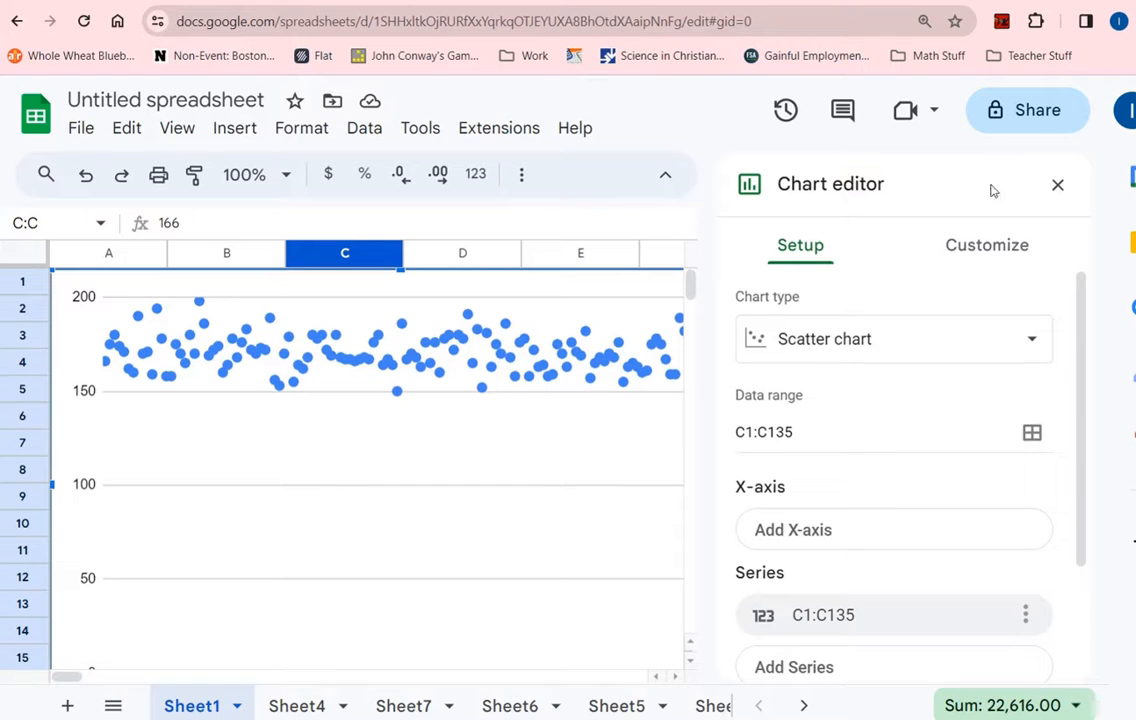
- Close the chart editor, then select and delete the column C scatter chart
left_click(1057, 185)
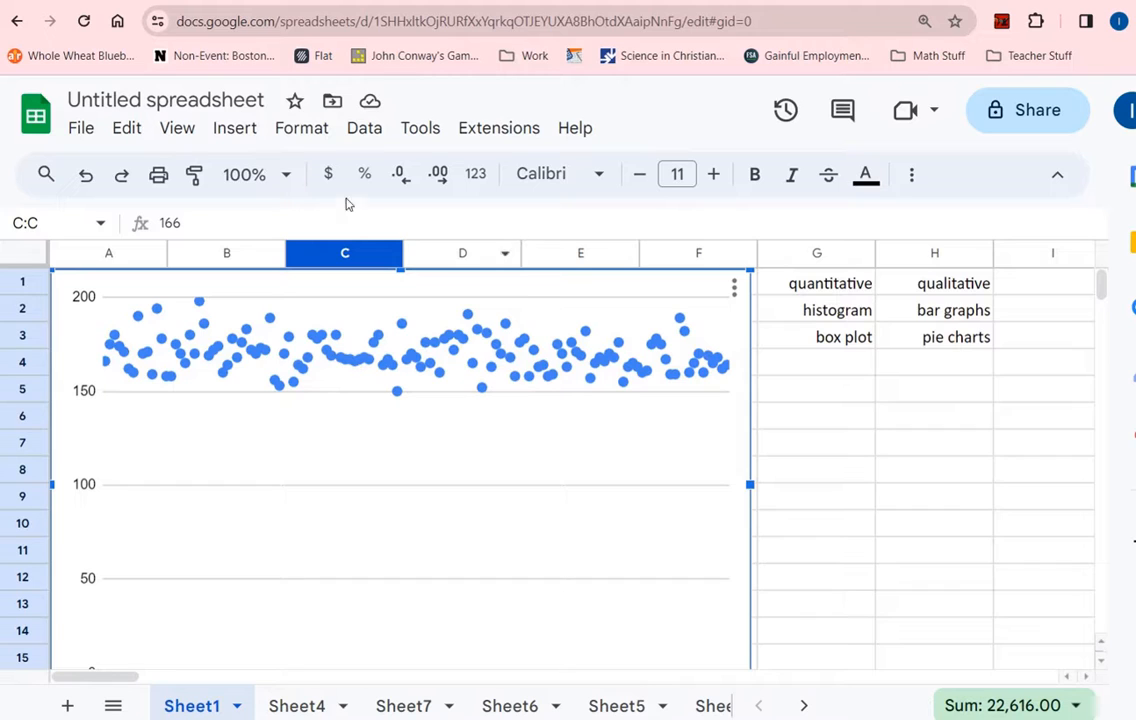
left_click(135, 132)
left_click(140, 135)
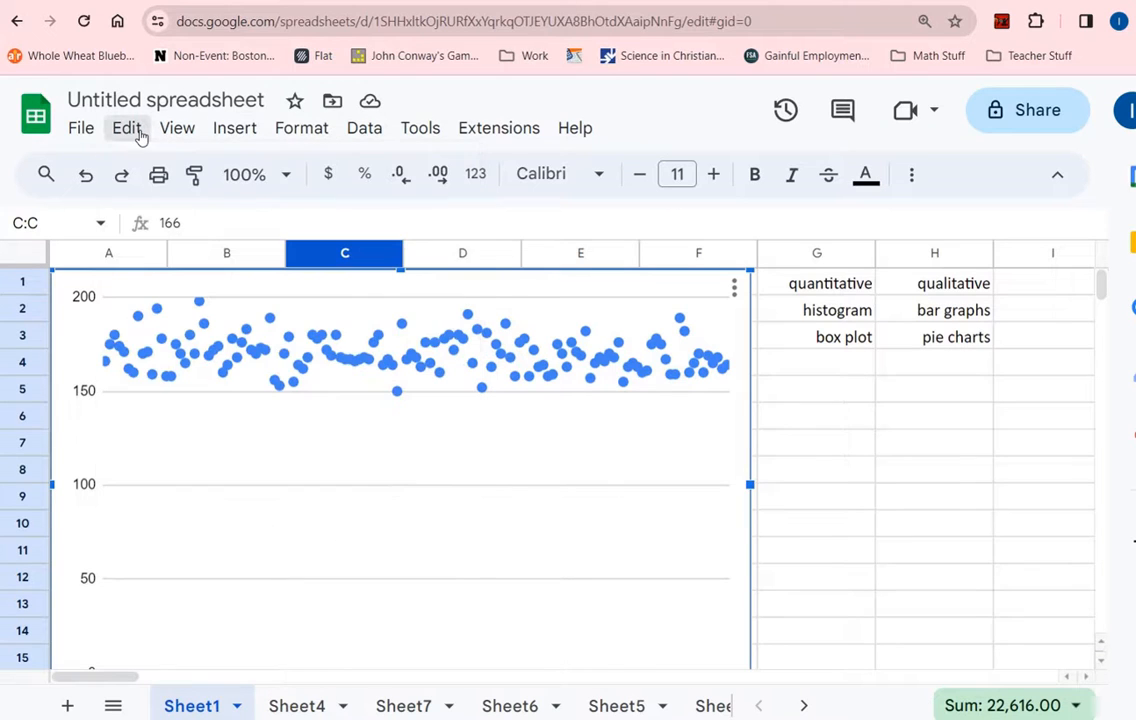
left_click(138, 133)
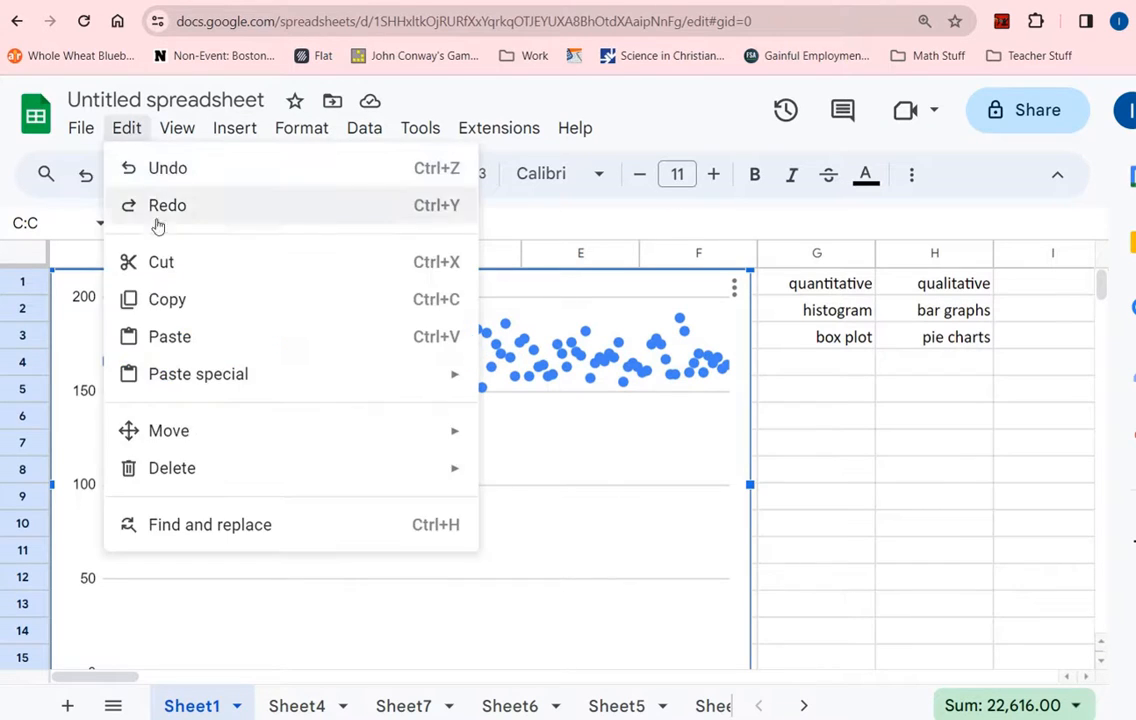
left_click(183, 302)
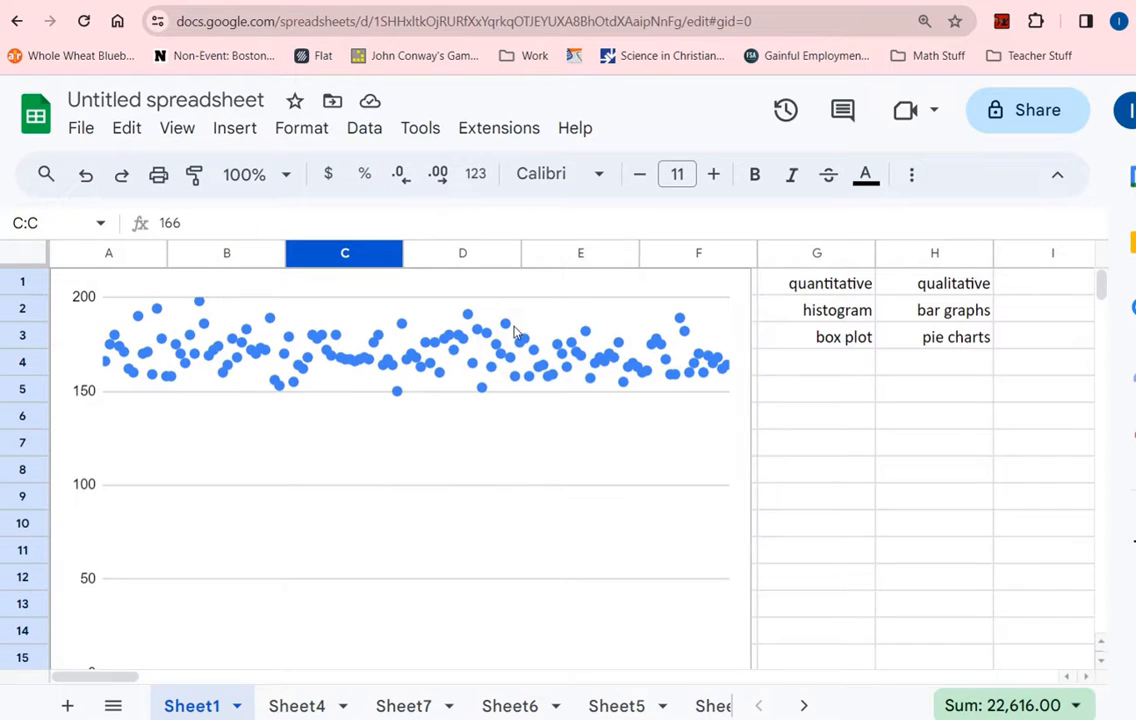
left_click(676, 288)
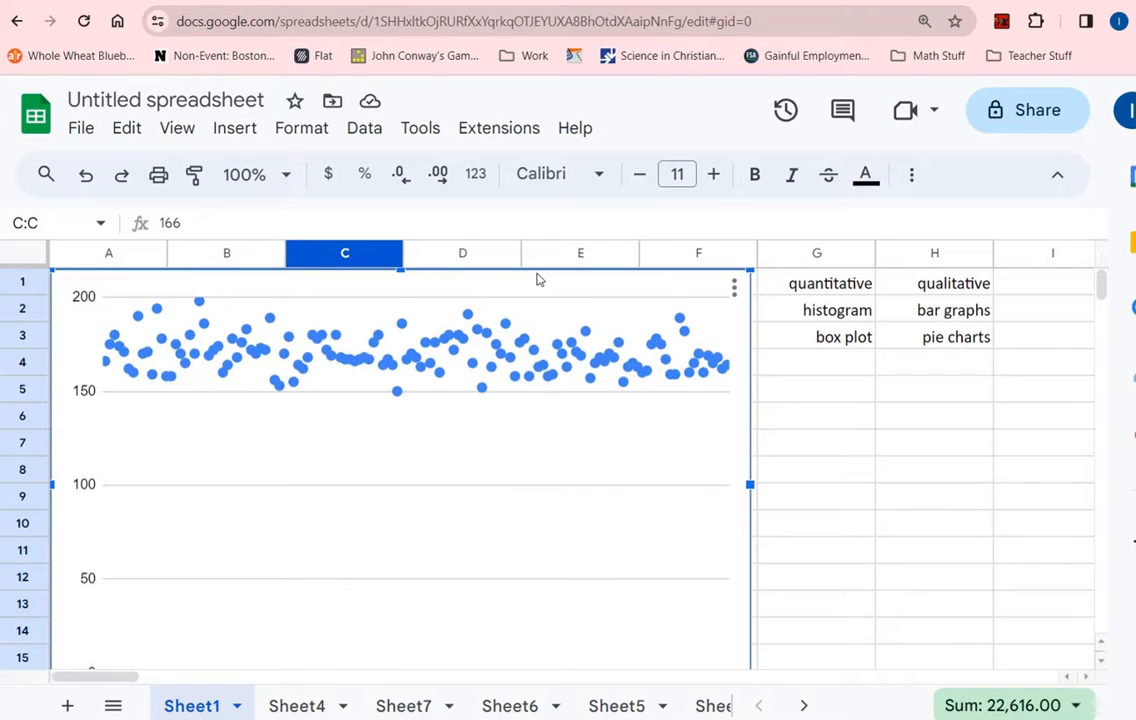
key("Delete")
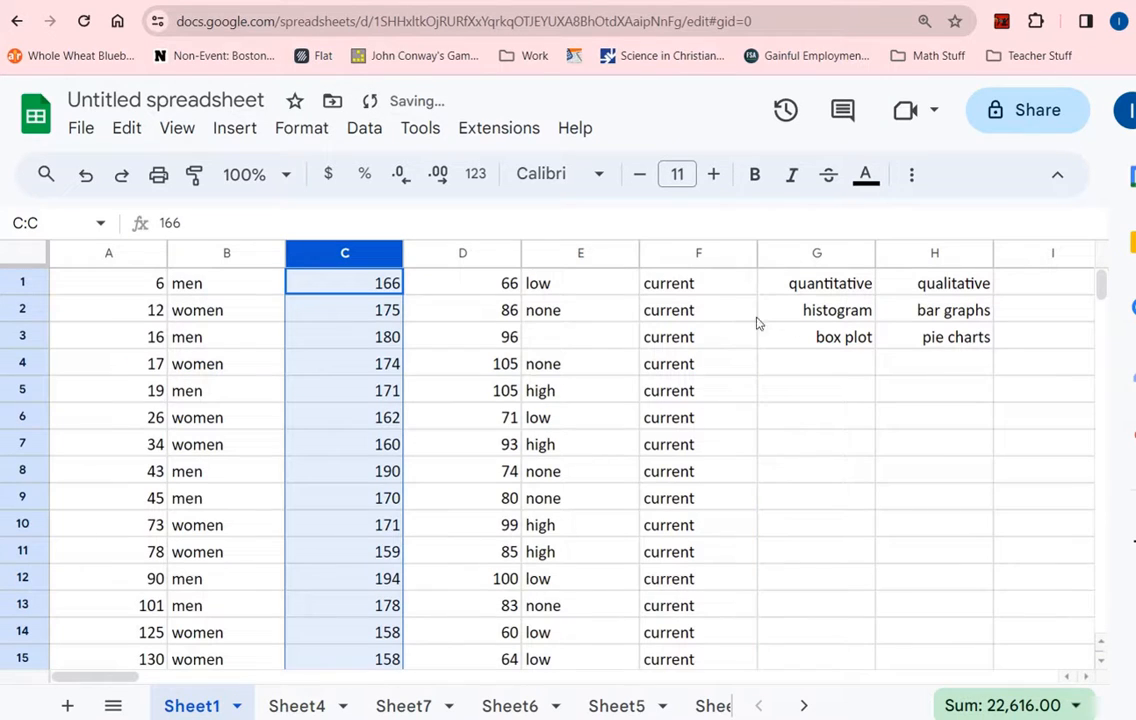
- Try drag-selecting the column E and F values, then select the entire column F
left_click(930, 316)
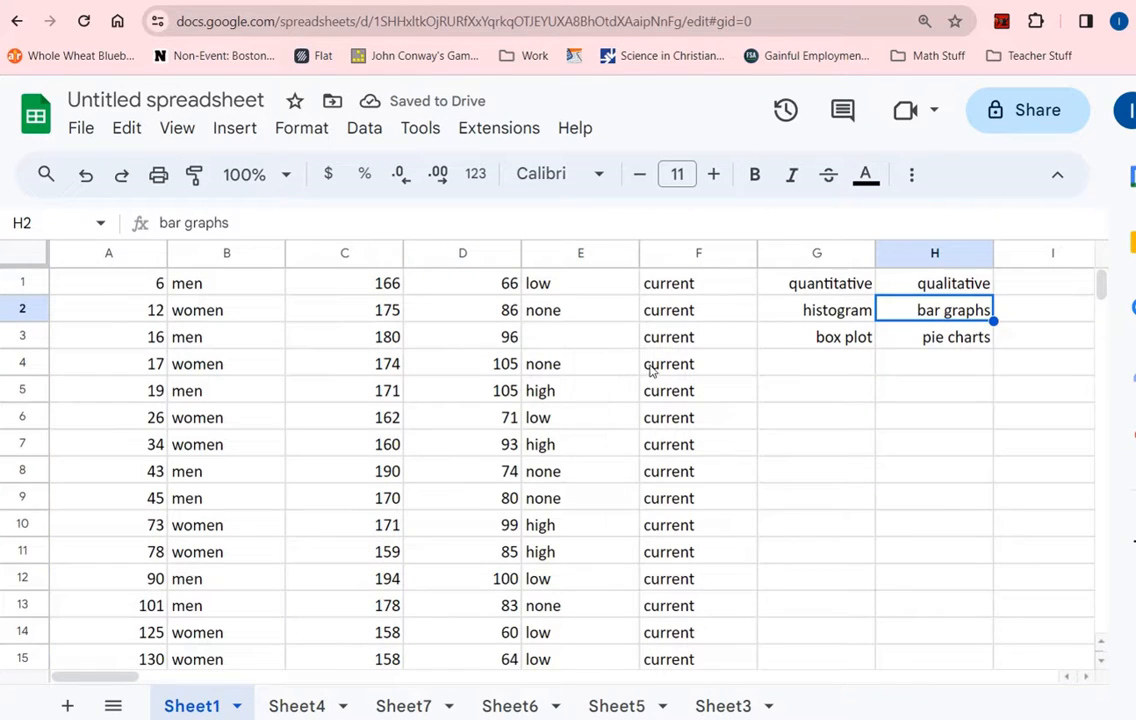
left_click_drag(592, 293, 575, 605)
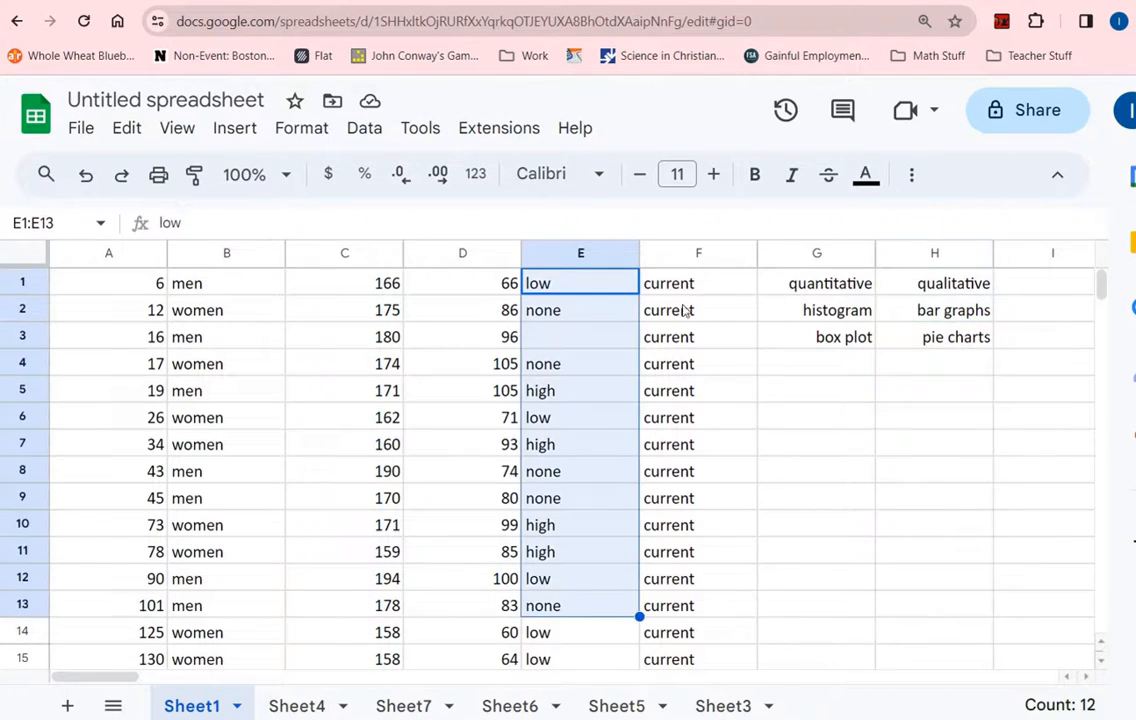
left_click_drag(686, 288, 697, 655)
scroll(695, 452, "up", 10)
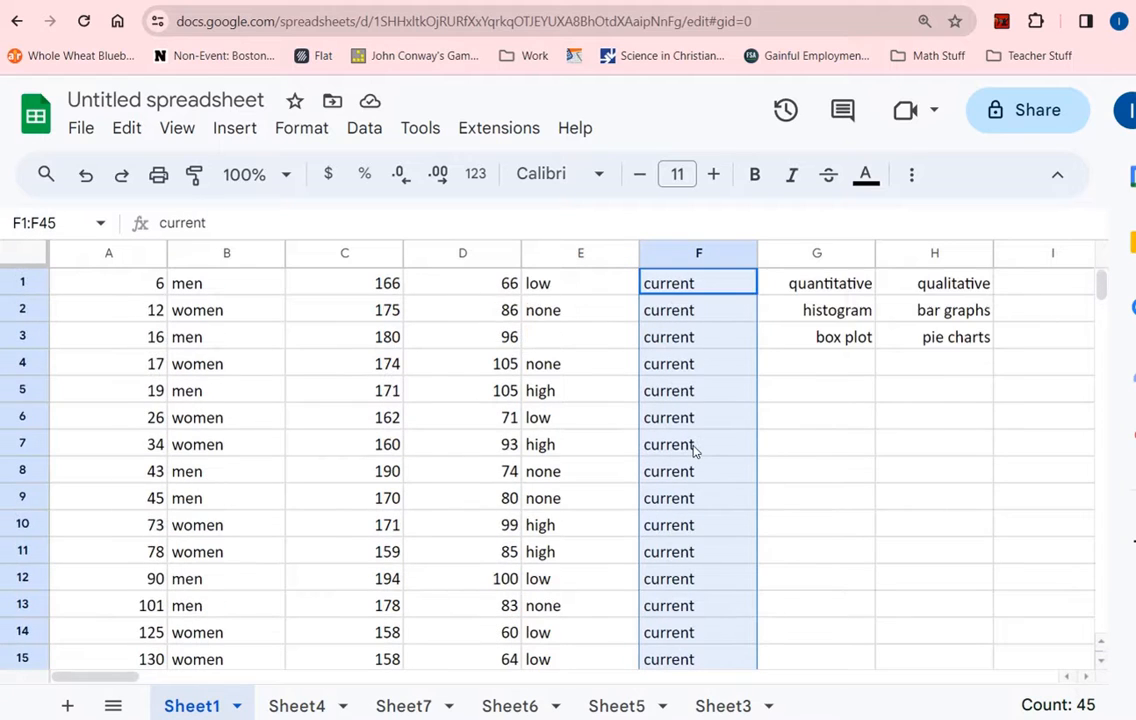
scroll(695, 452, "down", 1)
left_click(834, 398)
scroll(832, 400, "up", 1)
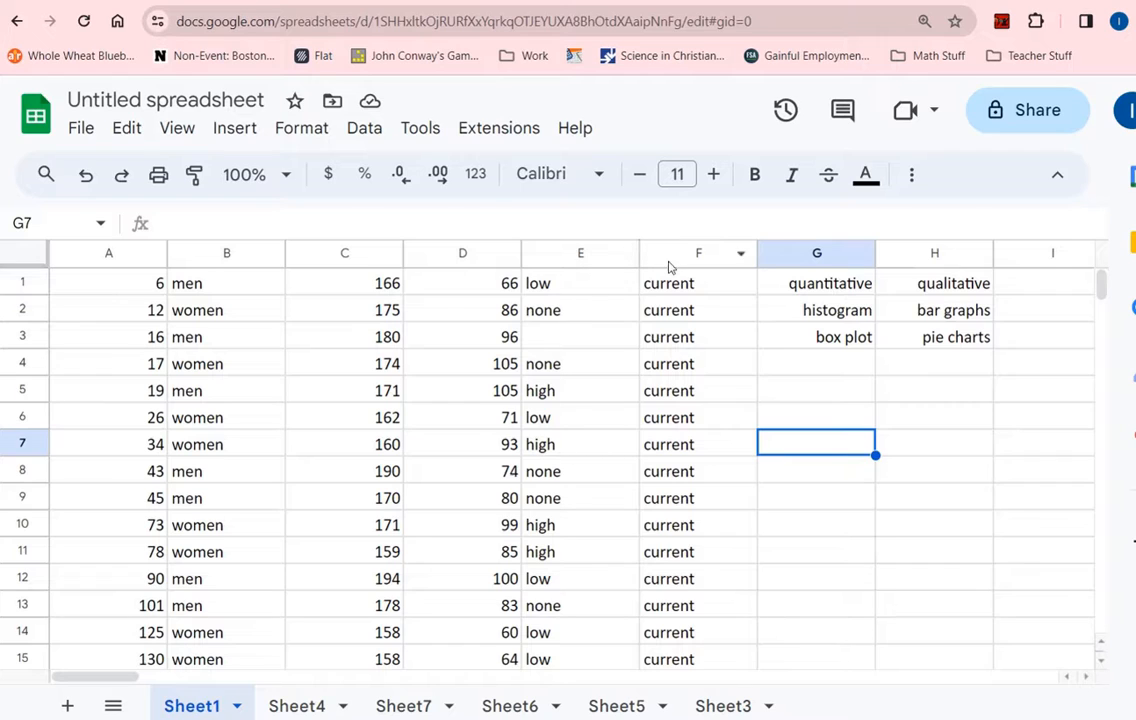
left_click(665, 257)
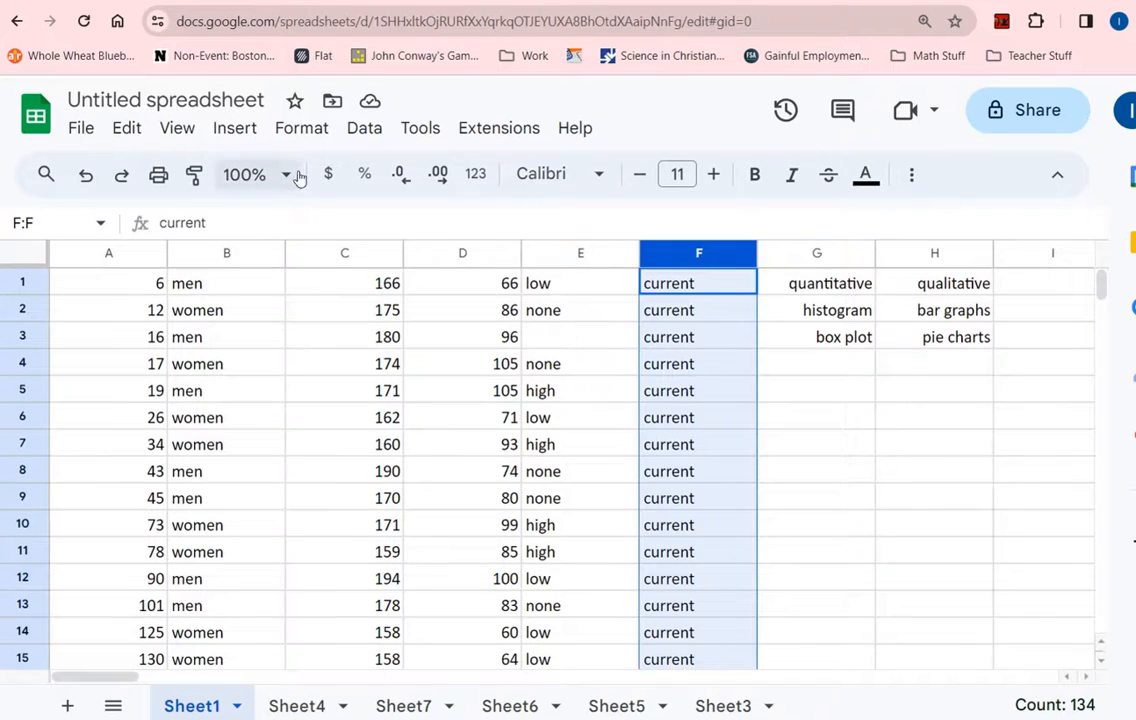
- Insert a chart of column F, switch it to a Column chart, then delete it
left_click(235, 130)
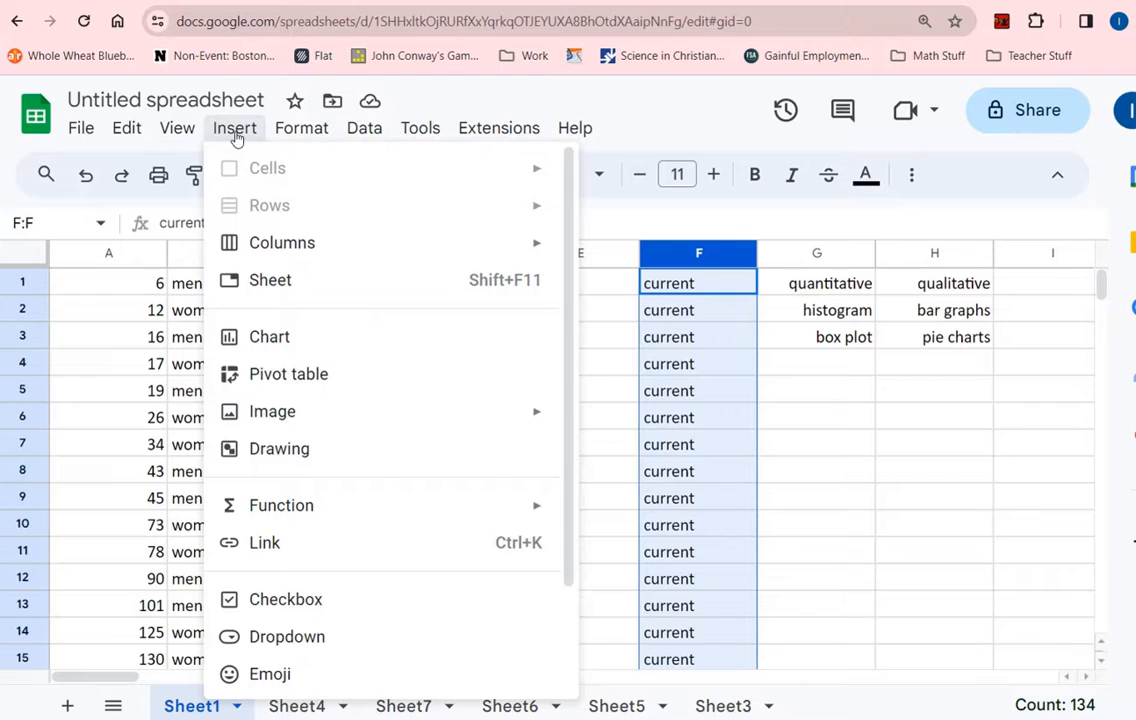
left_click(287, 338)
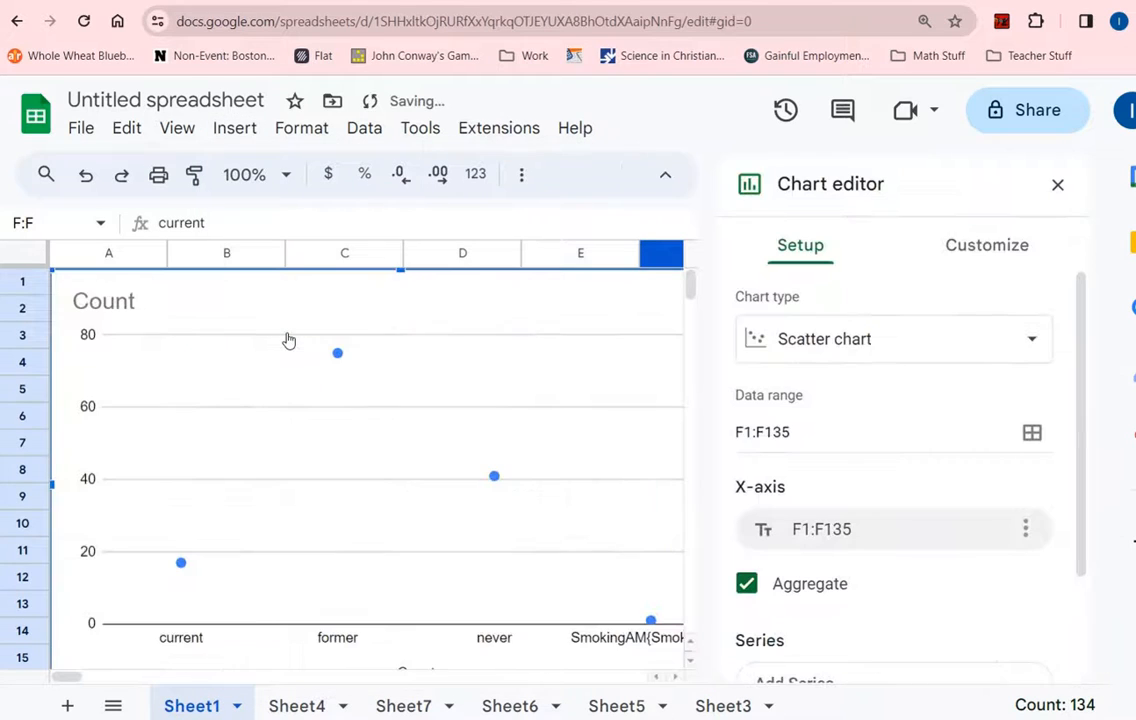
left_click(760, 338)
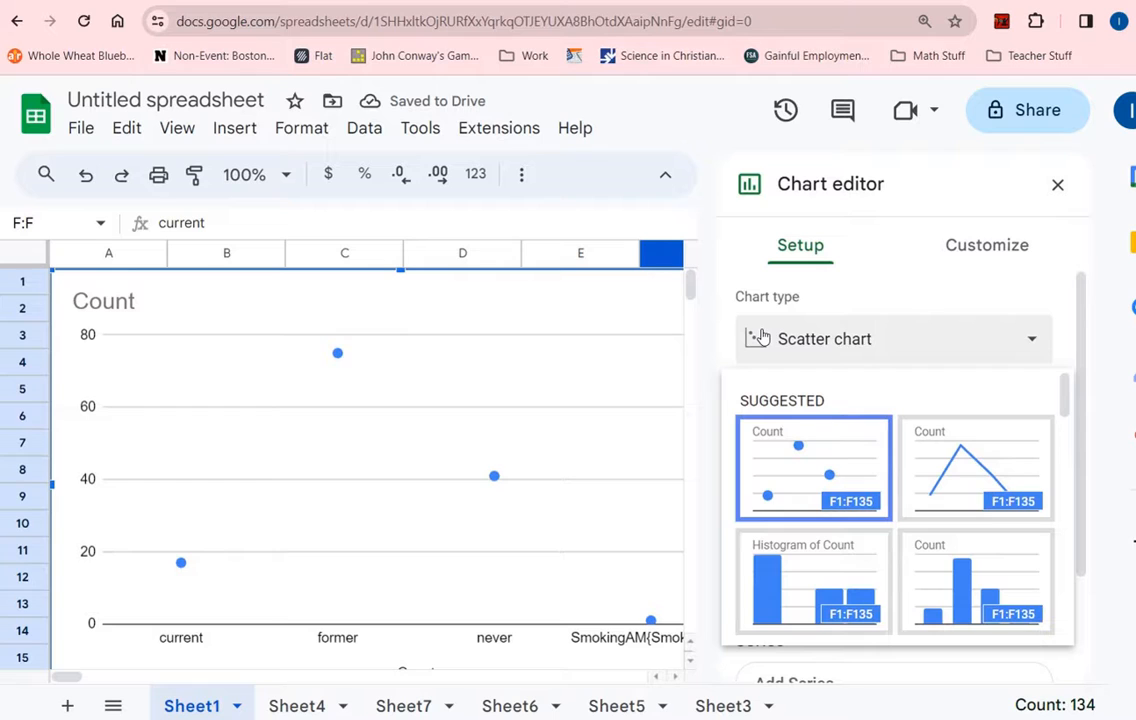
scroll(845, 406, "down", 3)
scroll(857, 455, "down", 2)
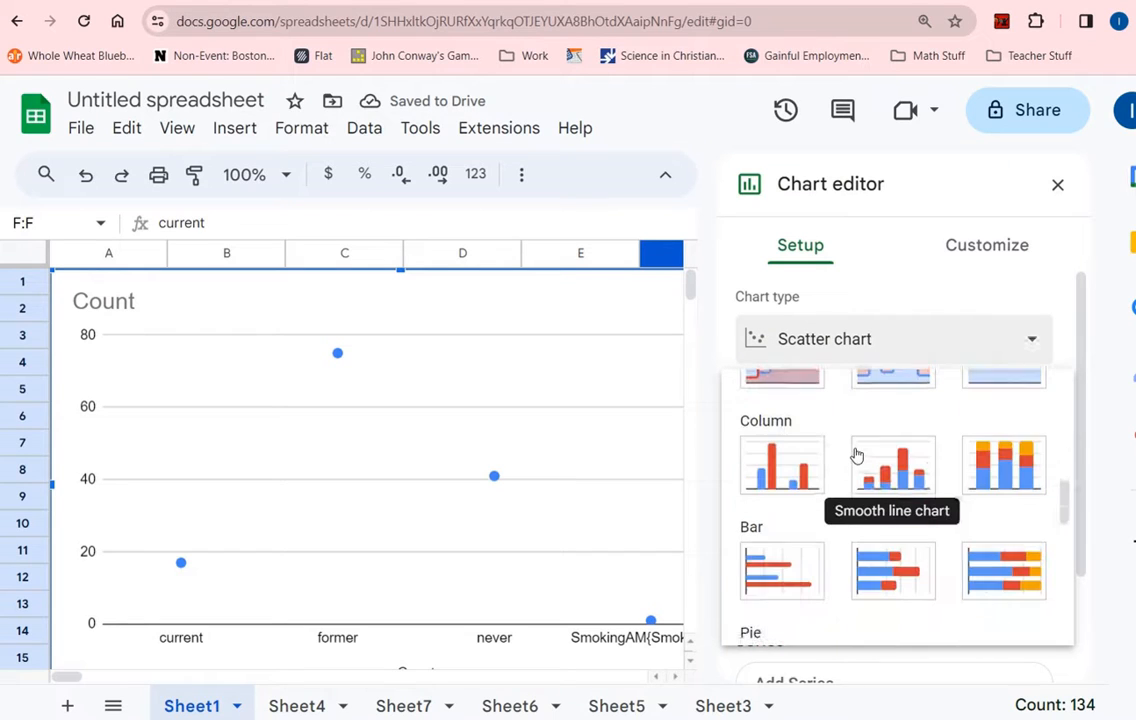
scroll(776, 488, "down", 1)
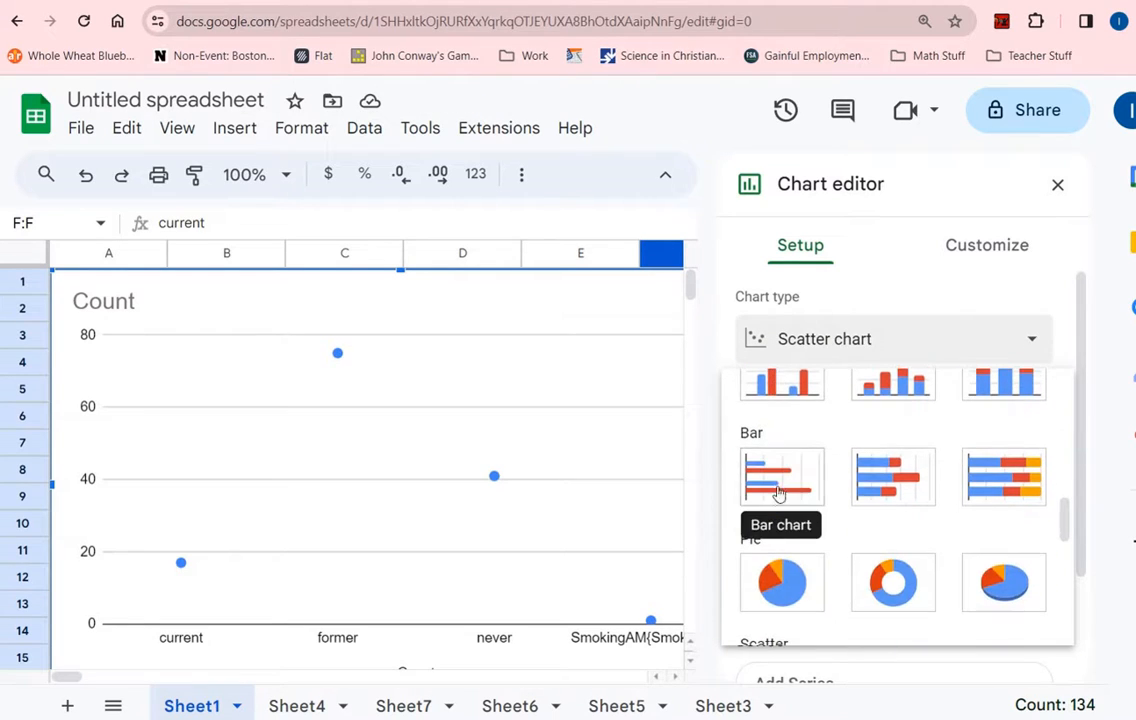
scroll(820, 474, "up", 1)
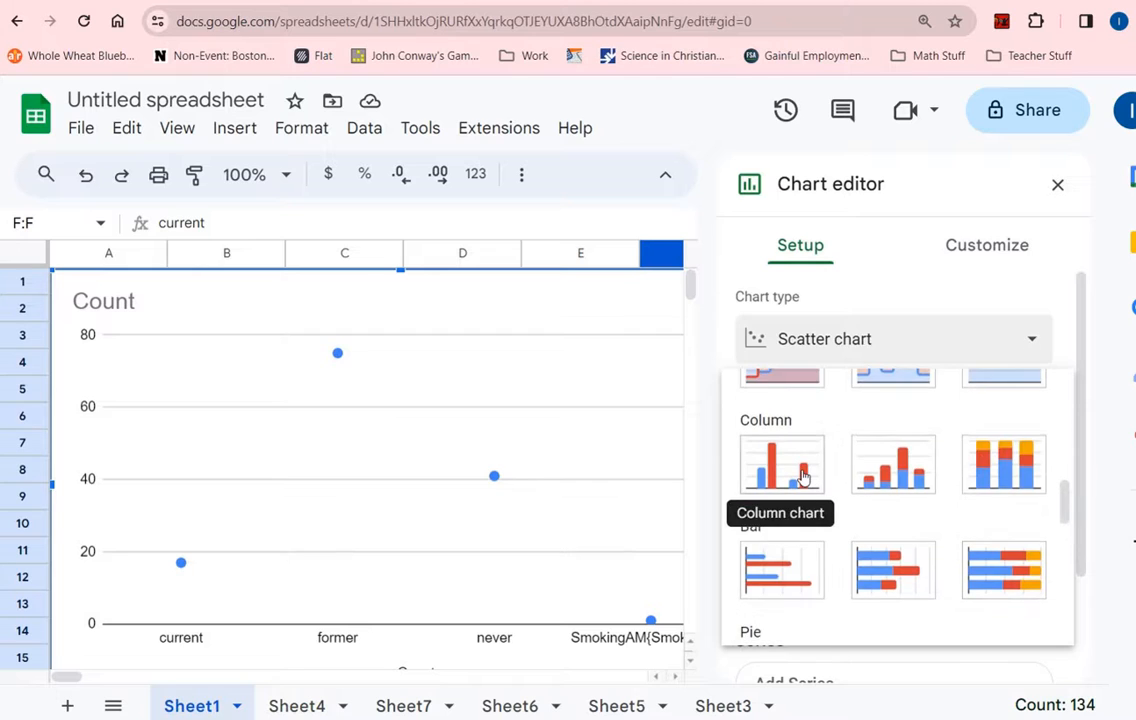
left_click(803, 477)
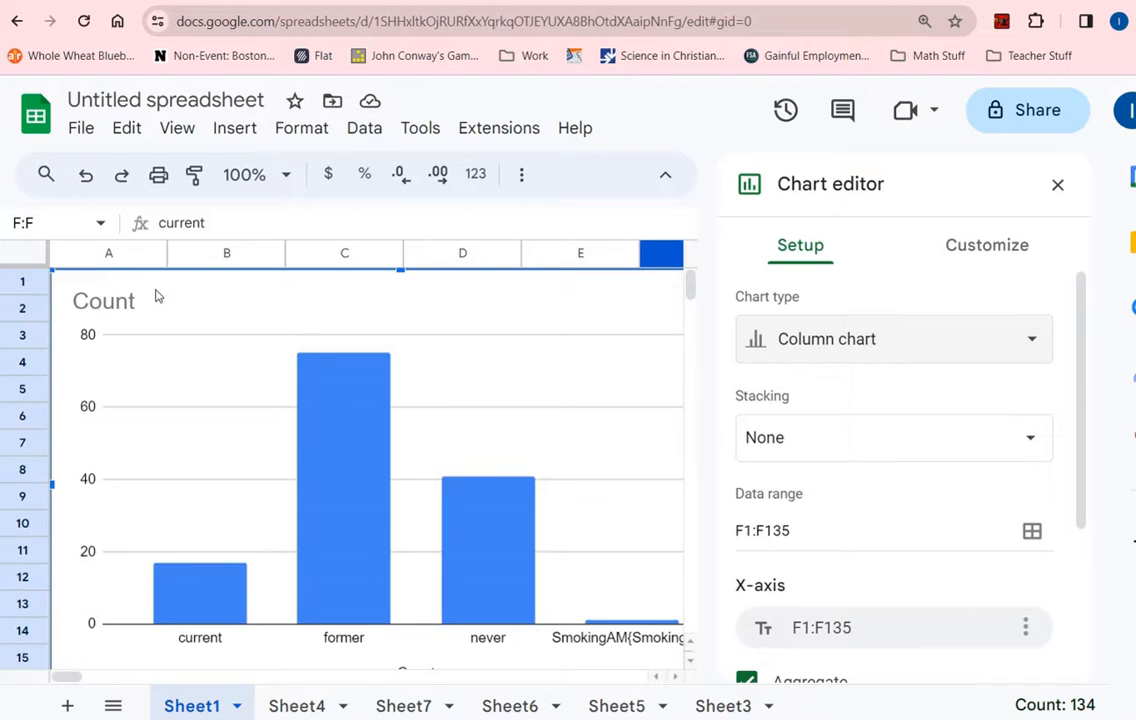
key("Delete")
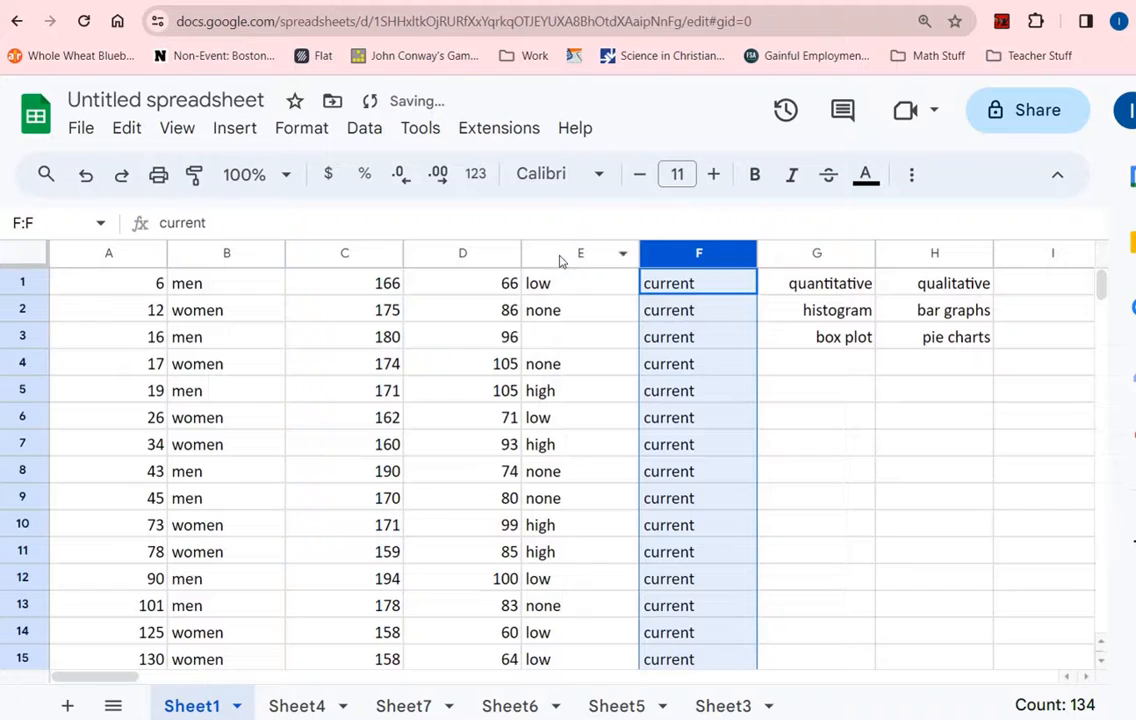
- Select column E's low/none/high values, briefly try column F, then reselect column E
left_click(574, 257)
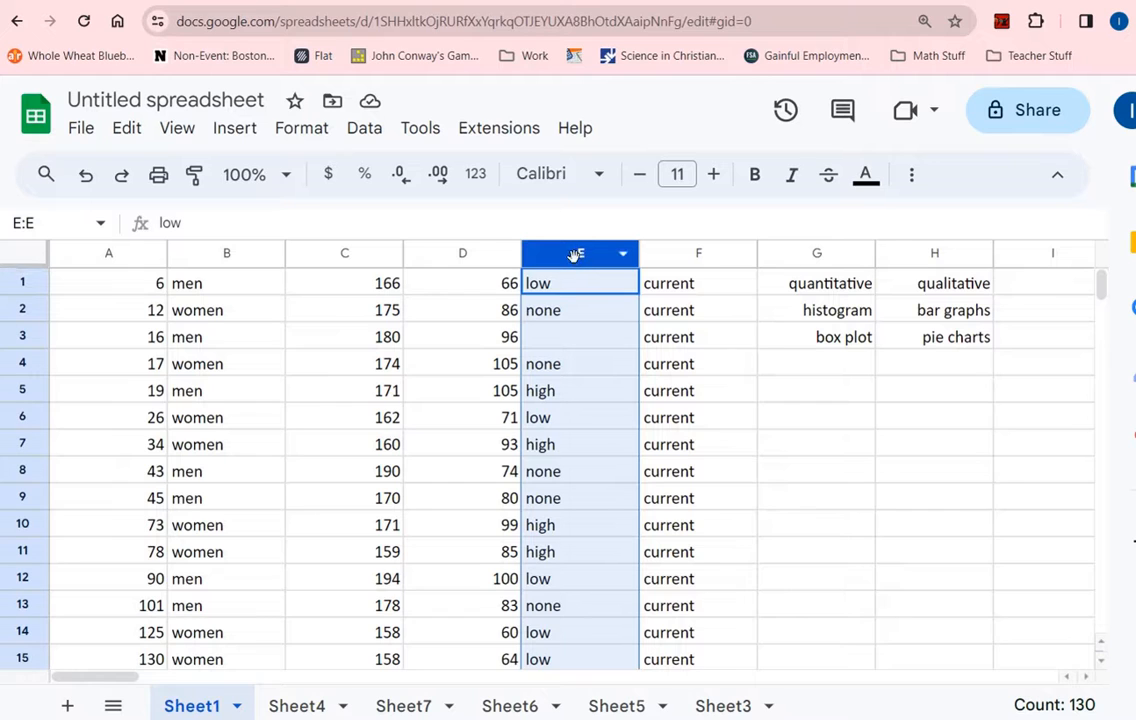
scroll(568, 378, "down", 3)
scroll(568, 378, "up", 3)
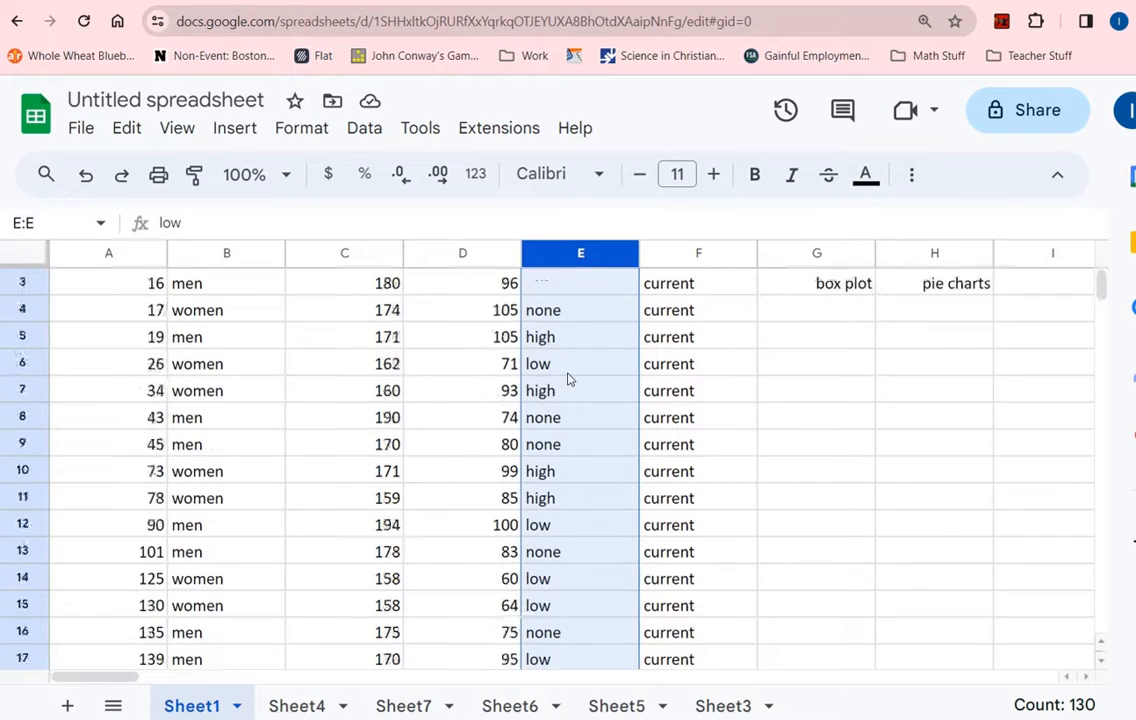
scroll(545, 400, "down", 5)
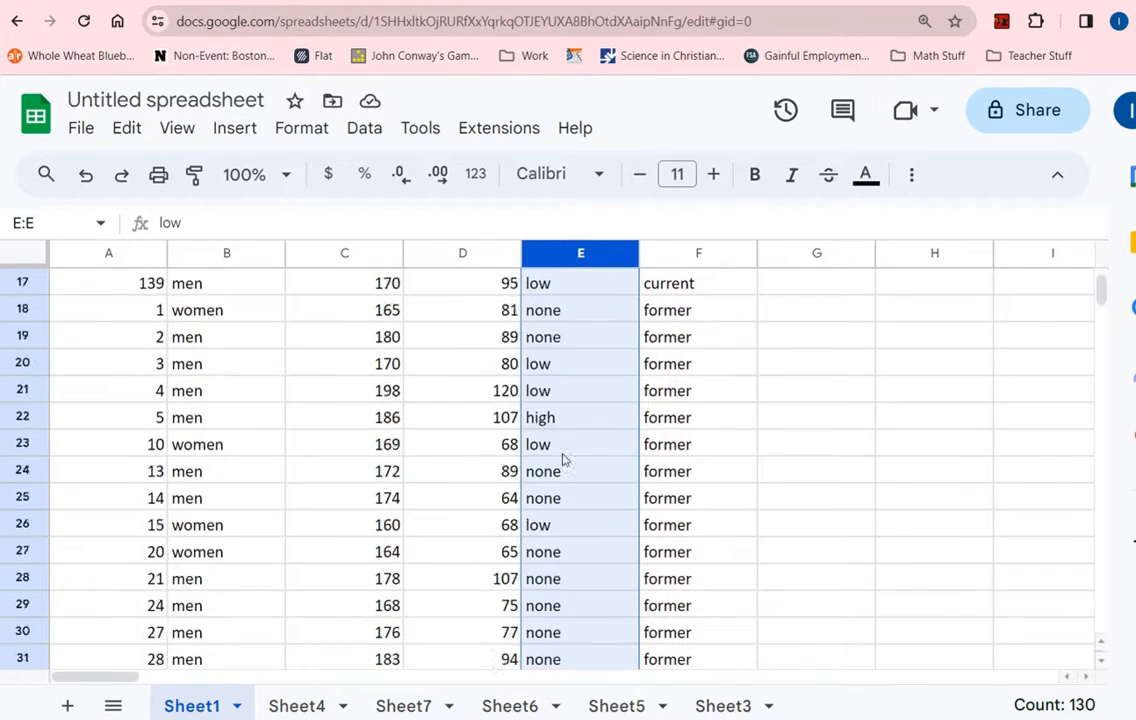
scroll(337, 287, "up", 5)
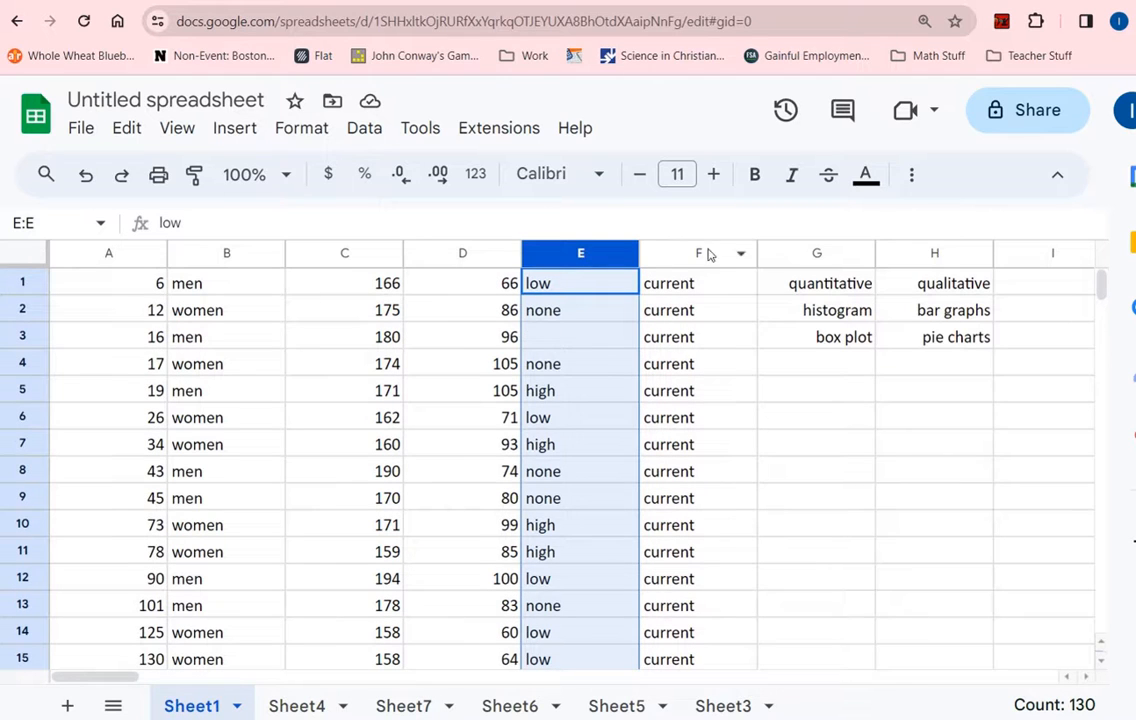
left_click_drag(664, 290, 707, 603)
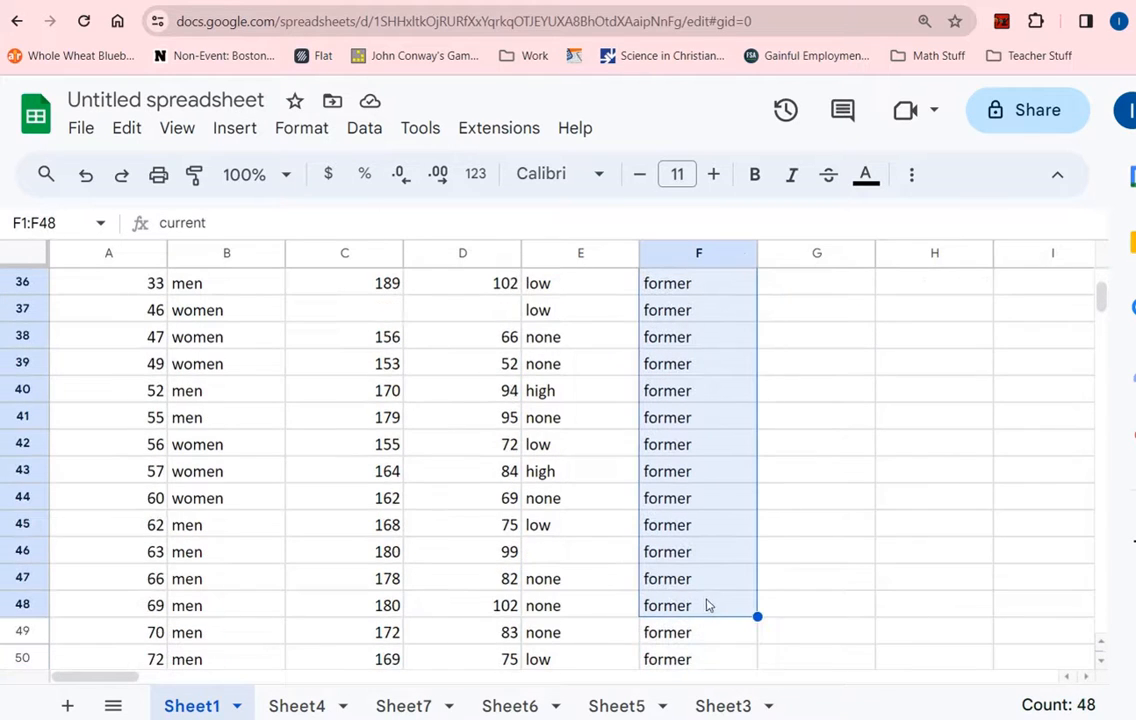
scroll(786, 502, "up", 10)
left_click(624, 257)
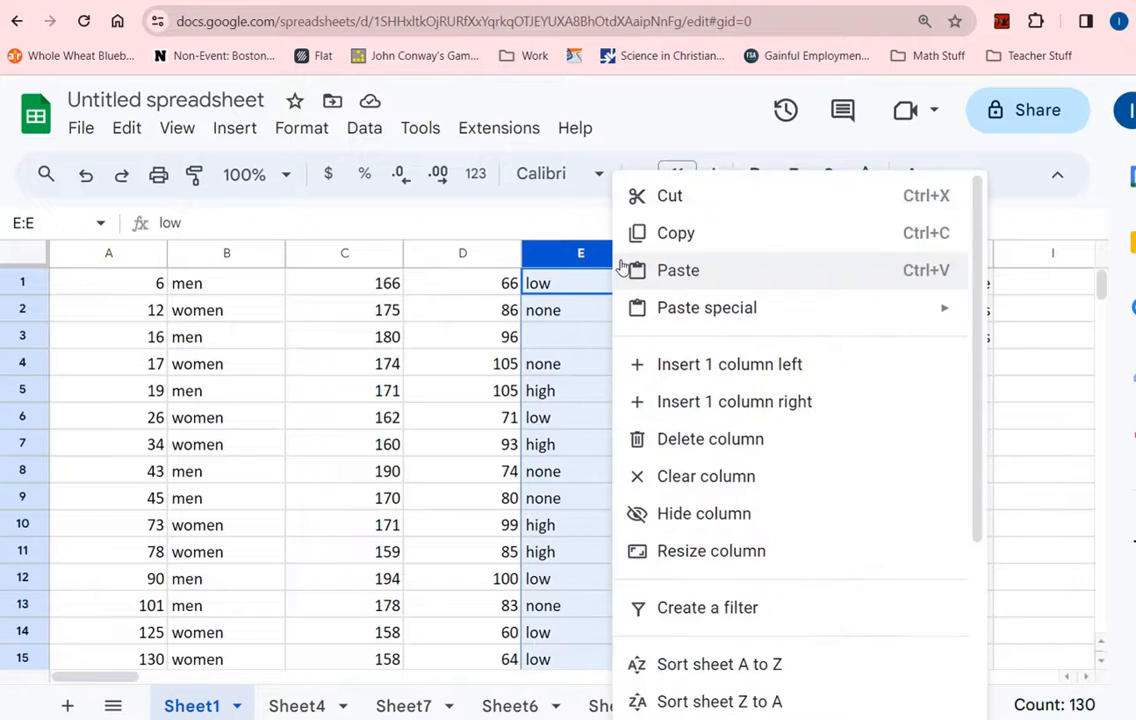
left_click(588, 254)
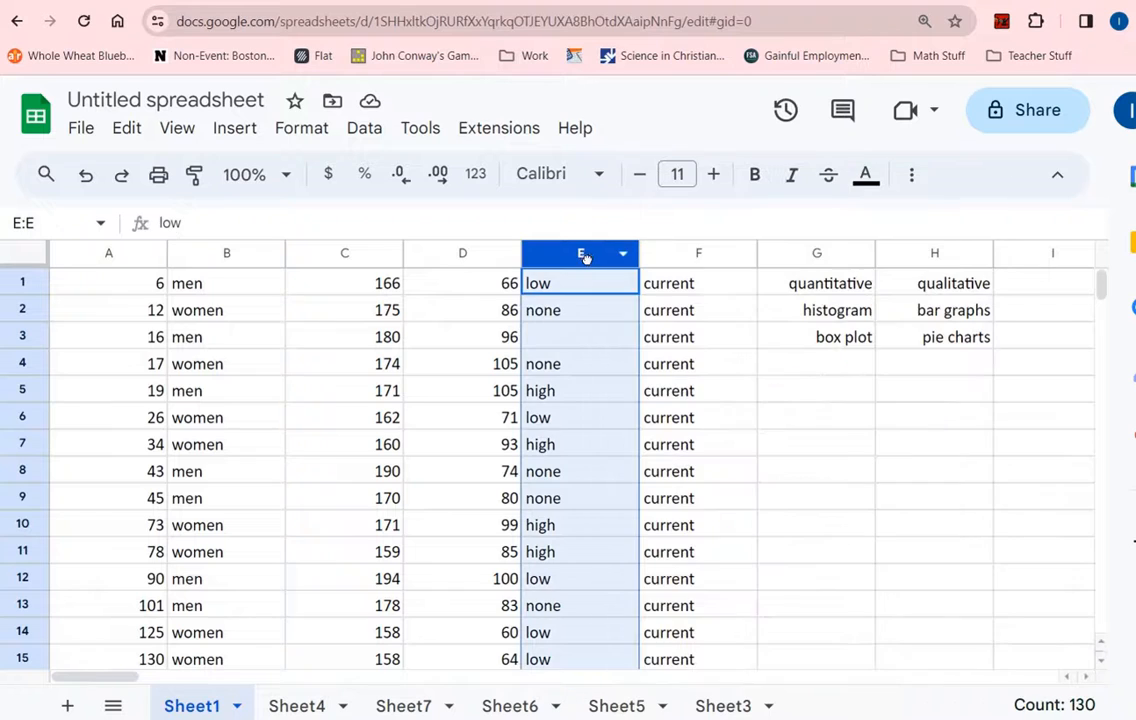
left_click(232, 130)
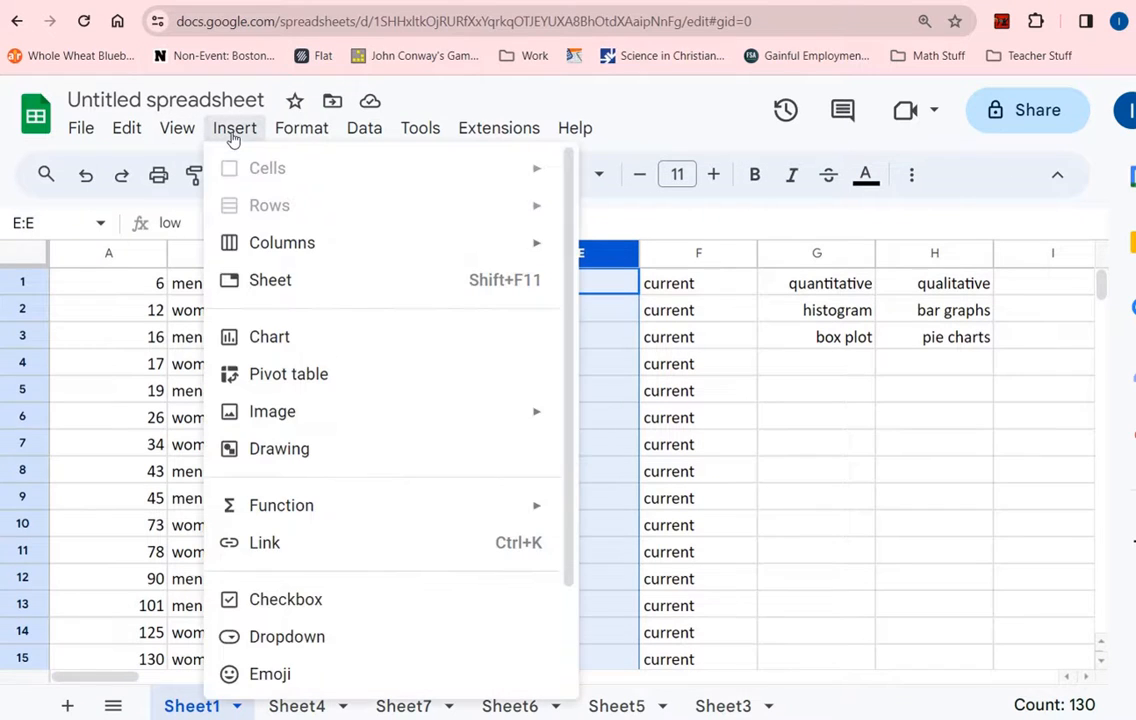
left_click(288, 336)
left_click(866, 348)
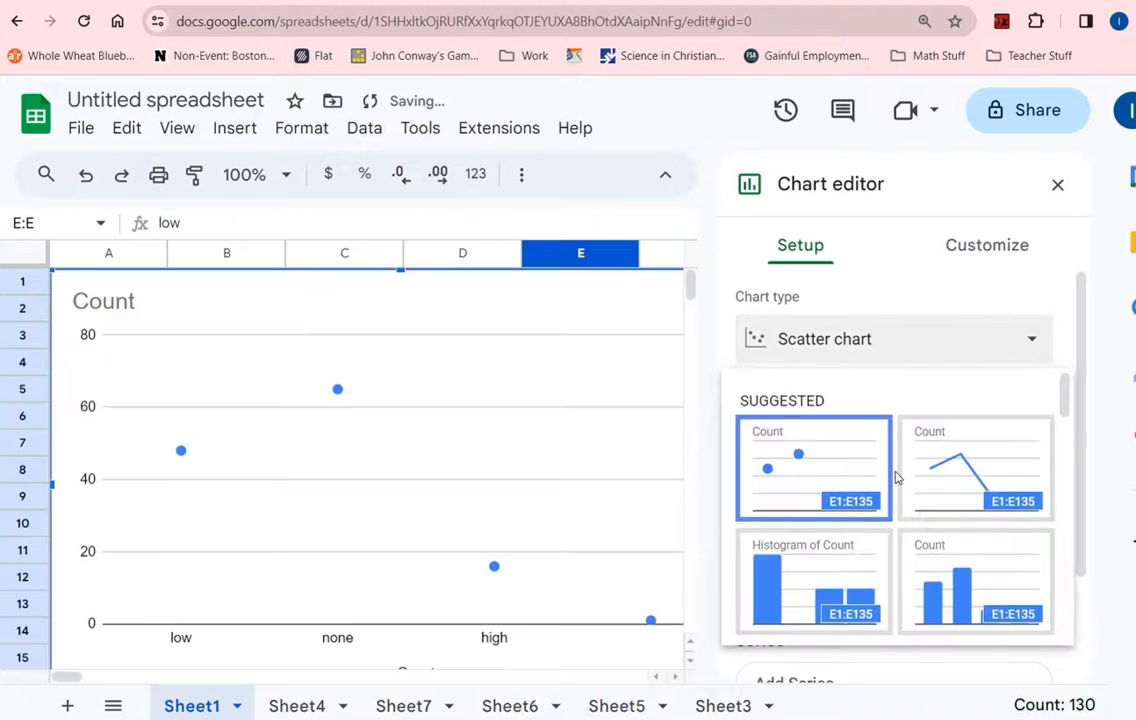
scroll(897, 478, "down", 3)
scroll(897, 478, "down", 5)
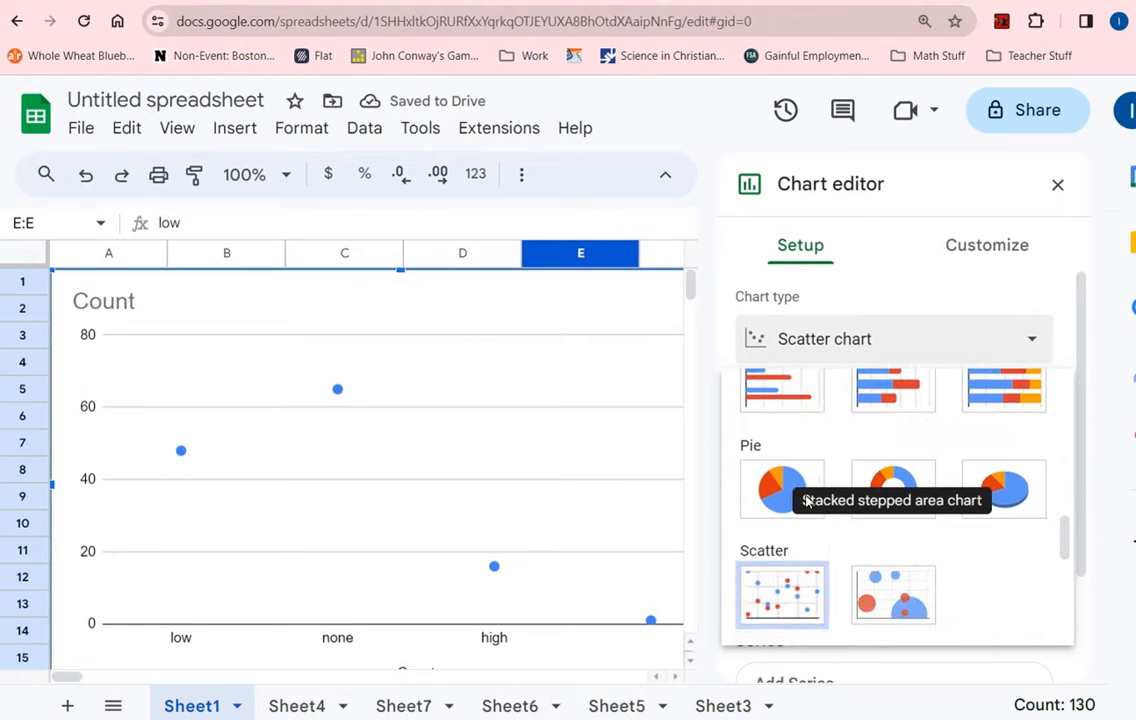
left_click(783, 490)
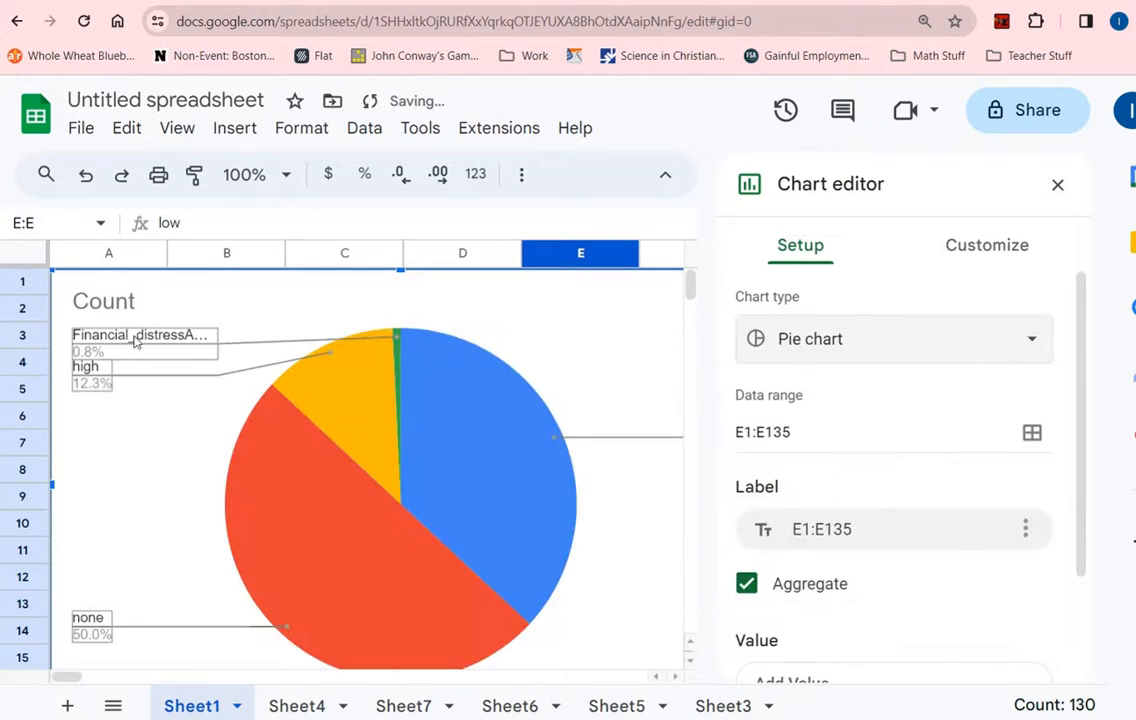
scroll(175, 551, "down", 1)
scroll(355, 445, "up", 1)
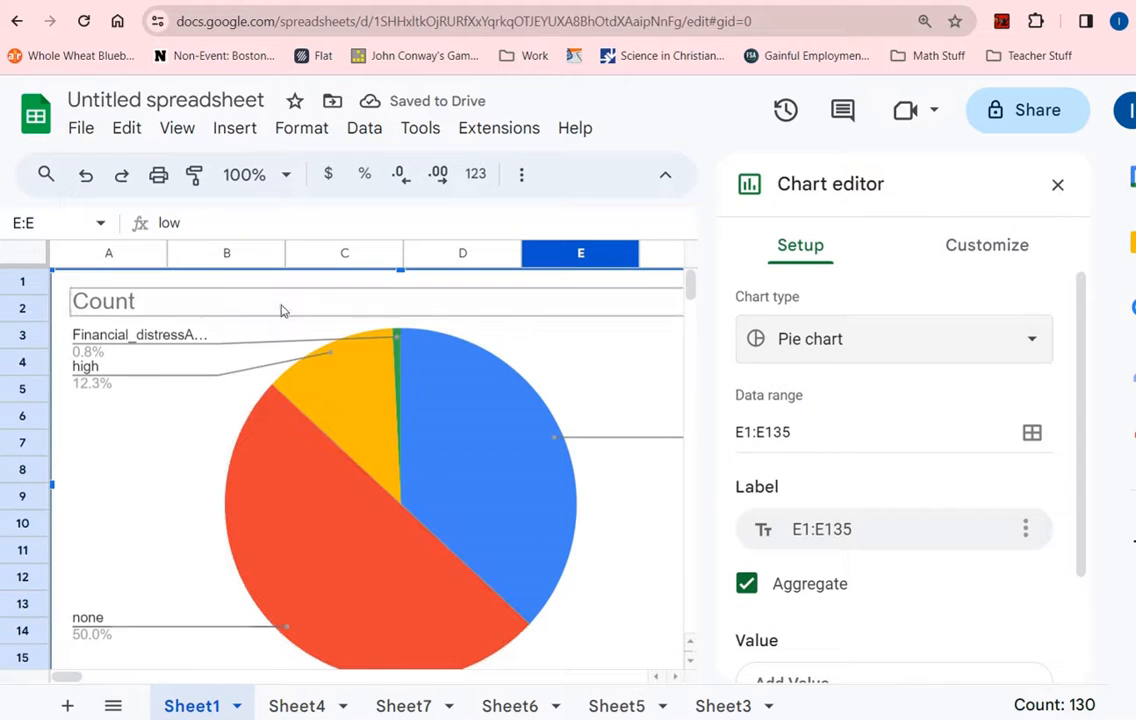
key("Delete")
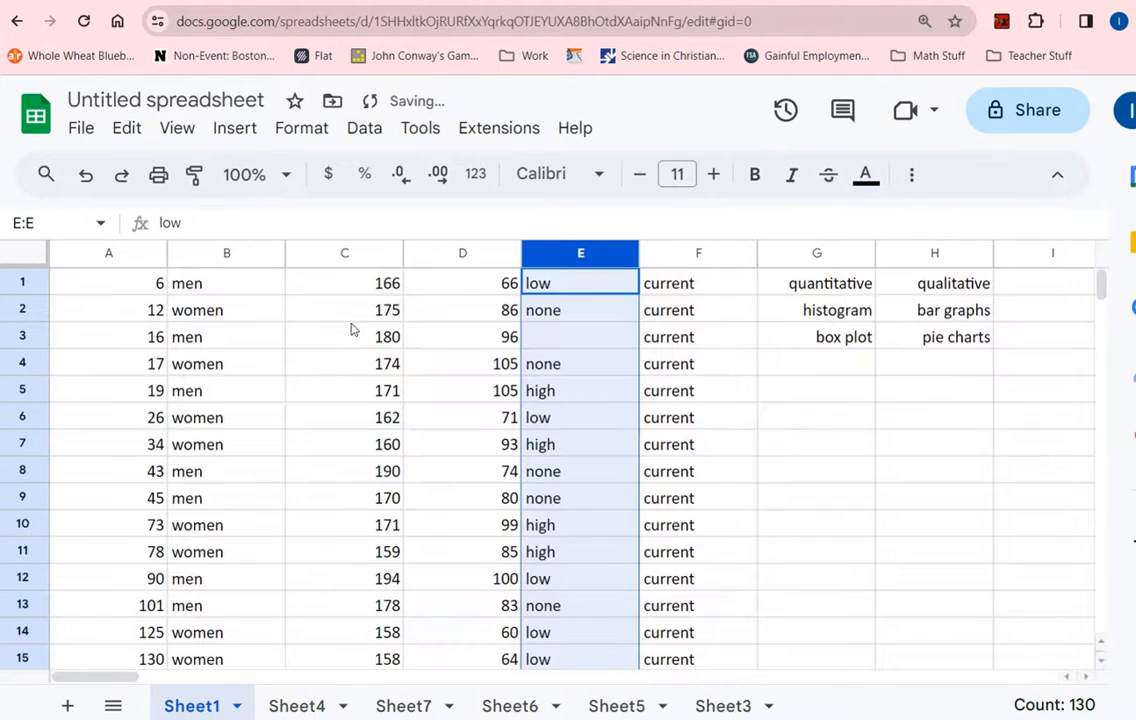